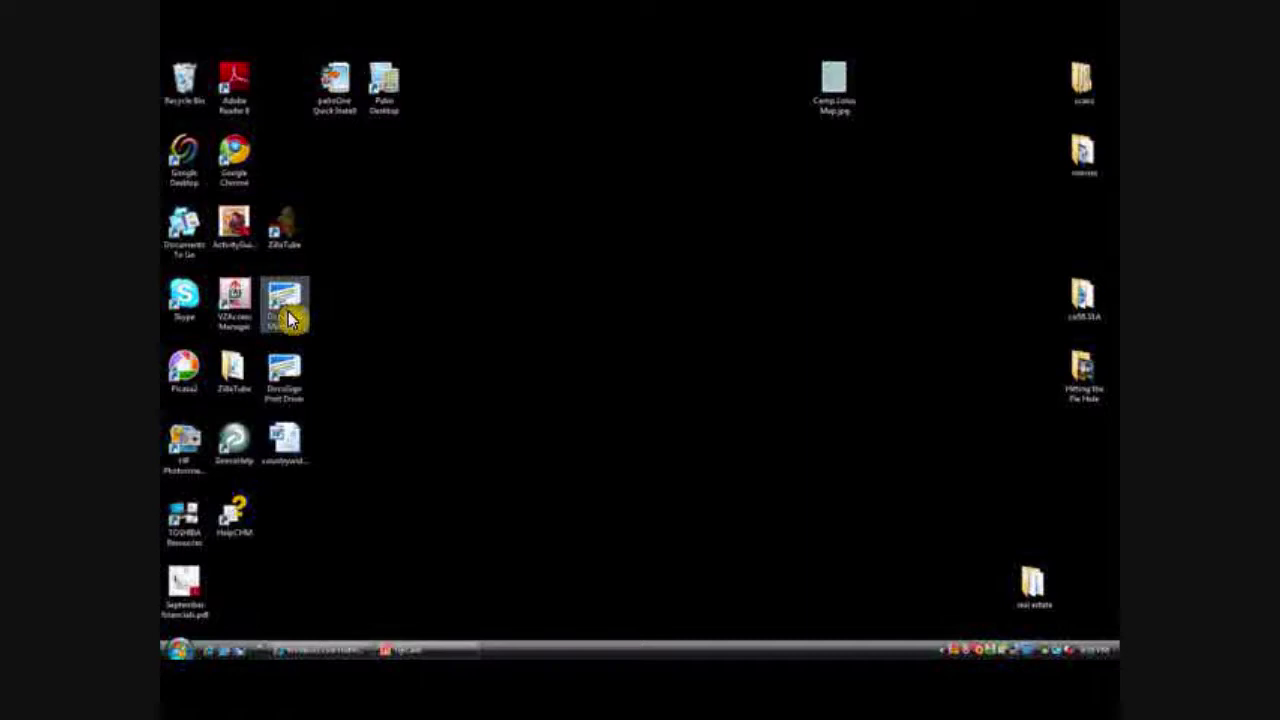
Step: Start a new envelope in the DocuSign member console and upload the AVID PDF from the property's real estate folder
double_click(287, 315)
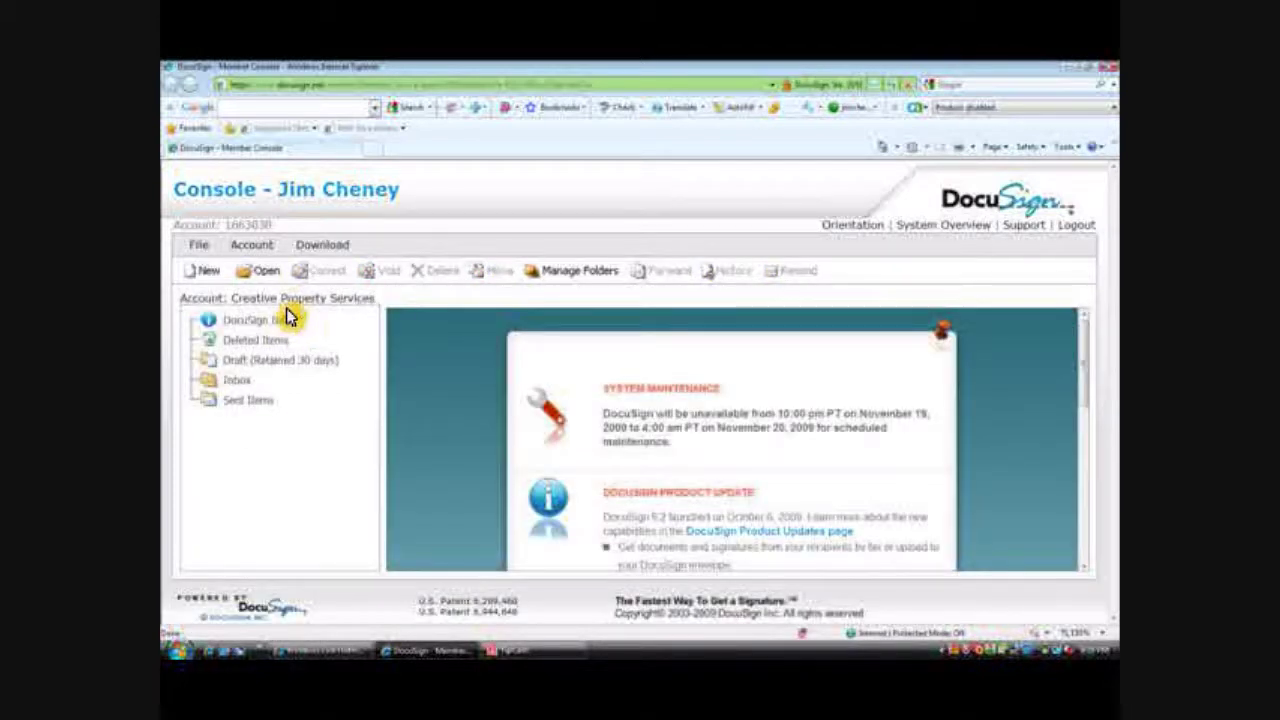
click(212, 276)
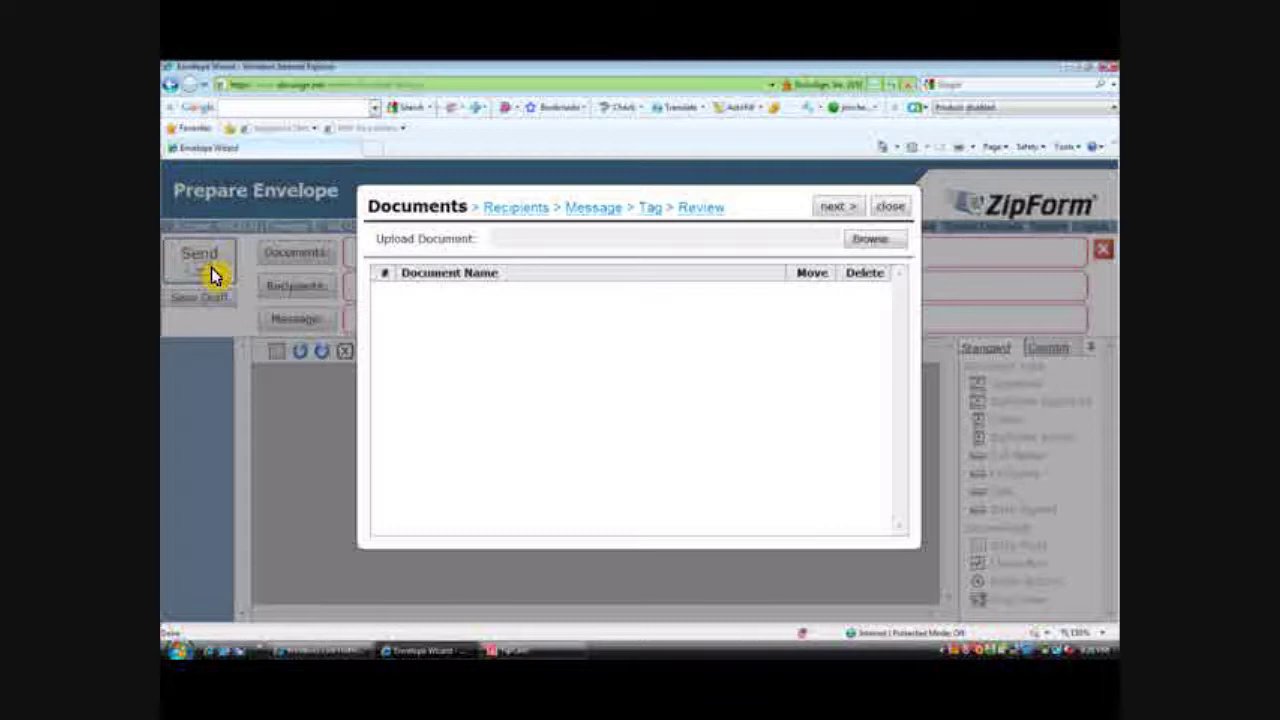
click(866, 245)
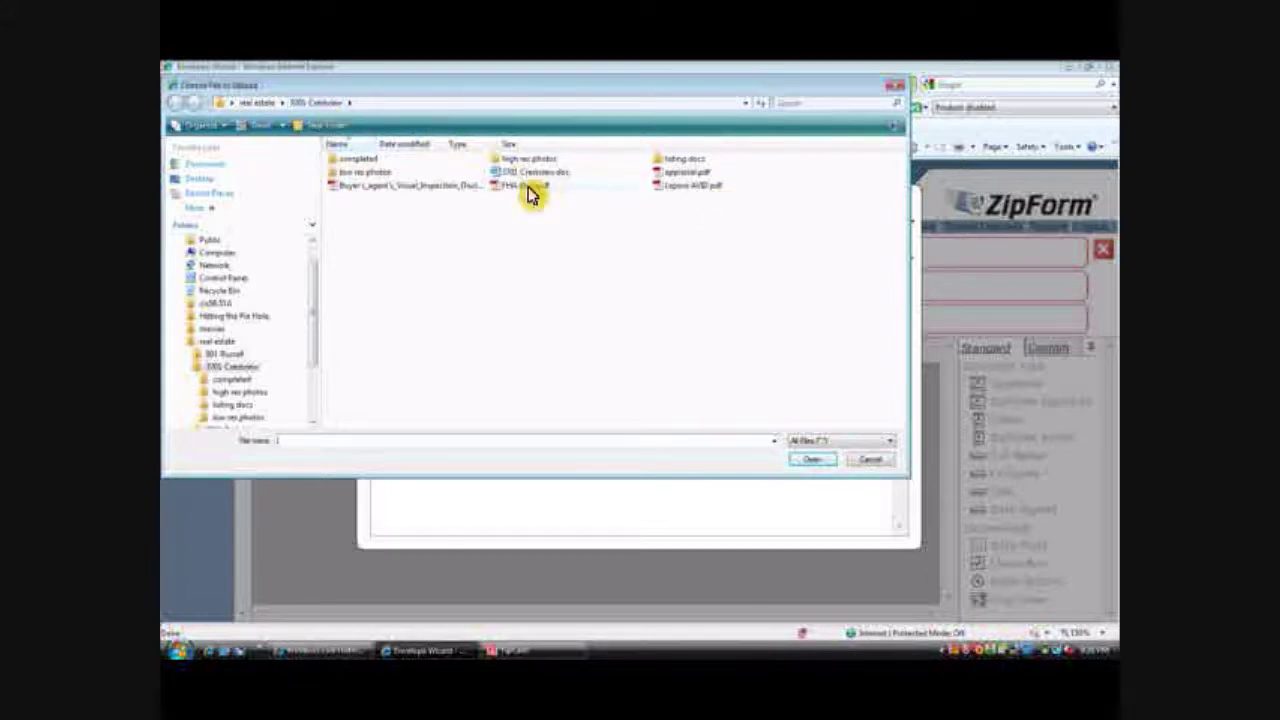
click(704, 193)
double_click(704, 193)
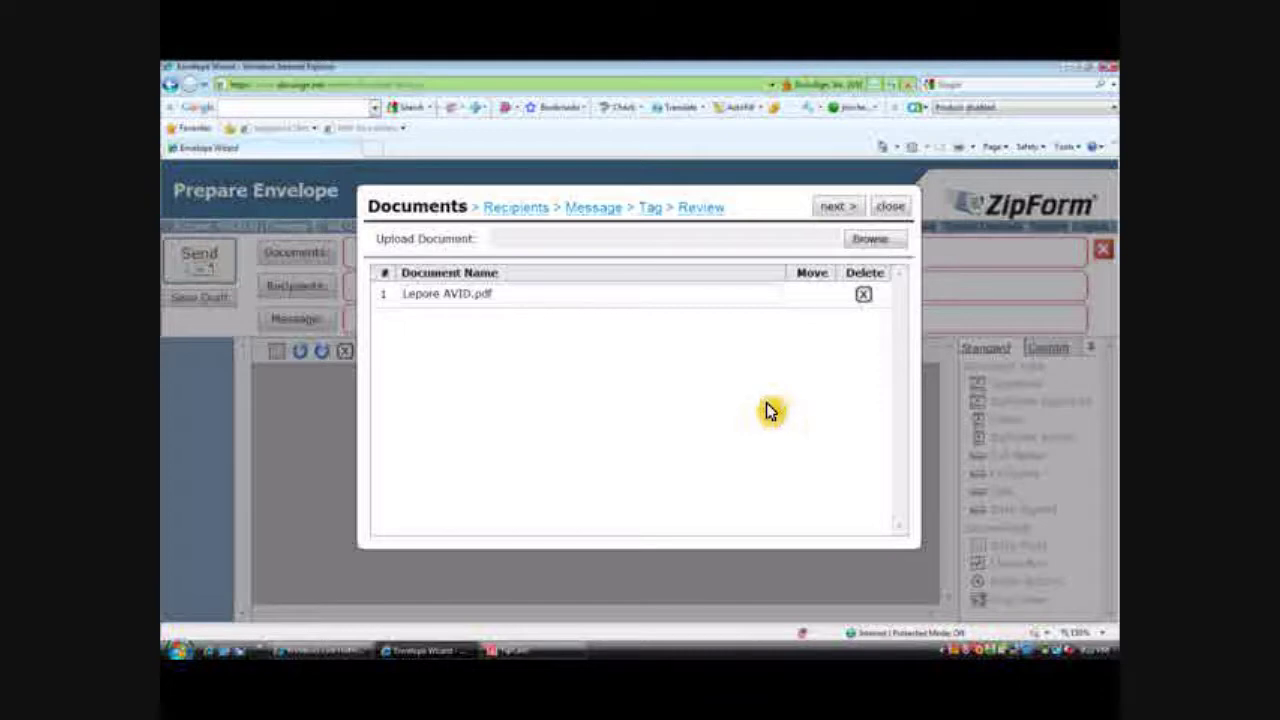
click(833, 210)
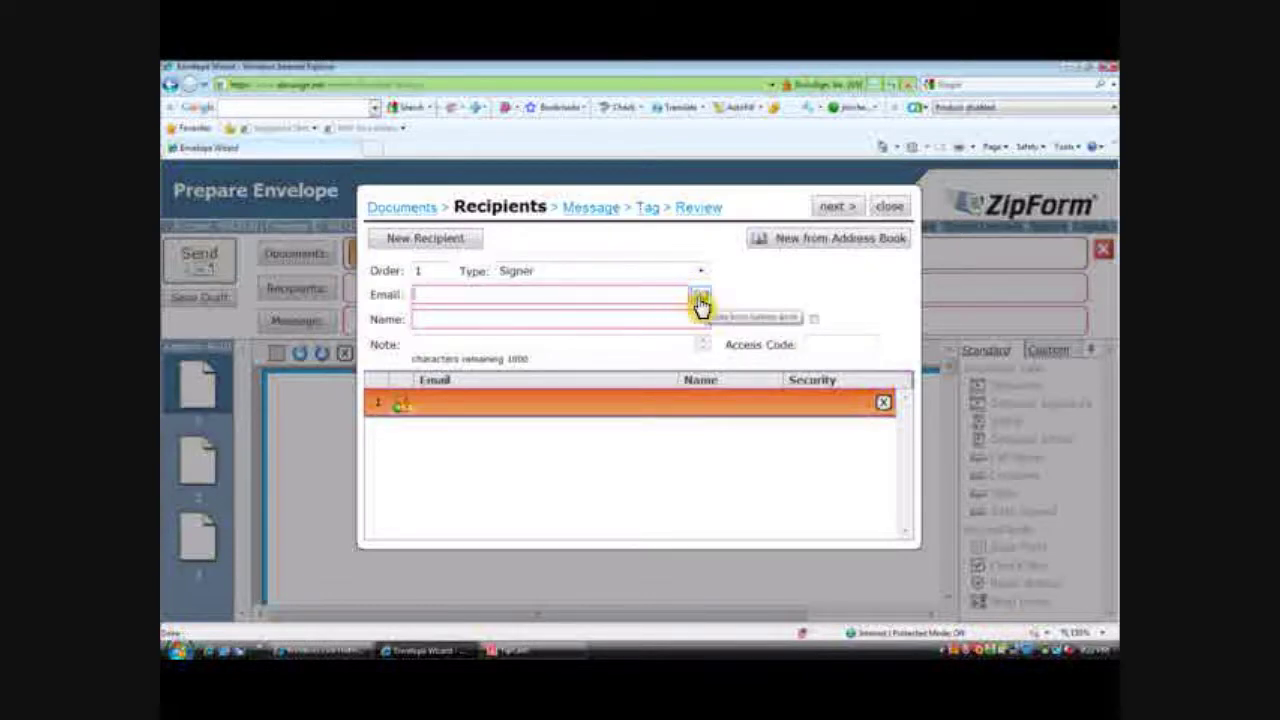
Step: Add two signers from the address book's personal contacts: the third-listed contact, followed by the Creative Property Services contact
click(700, 300)
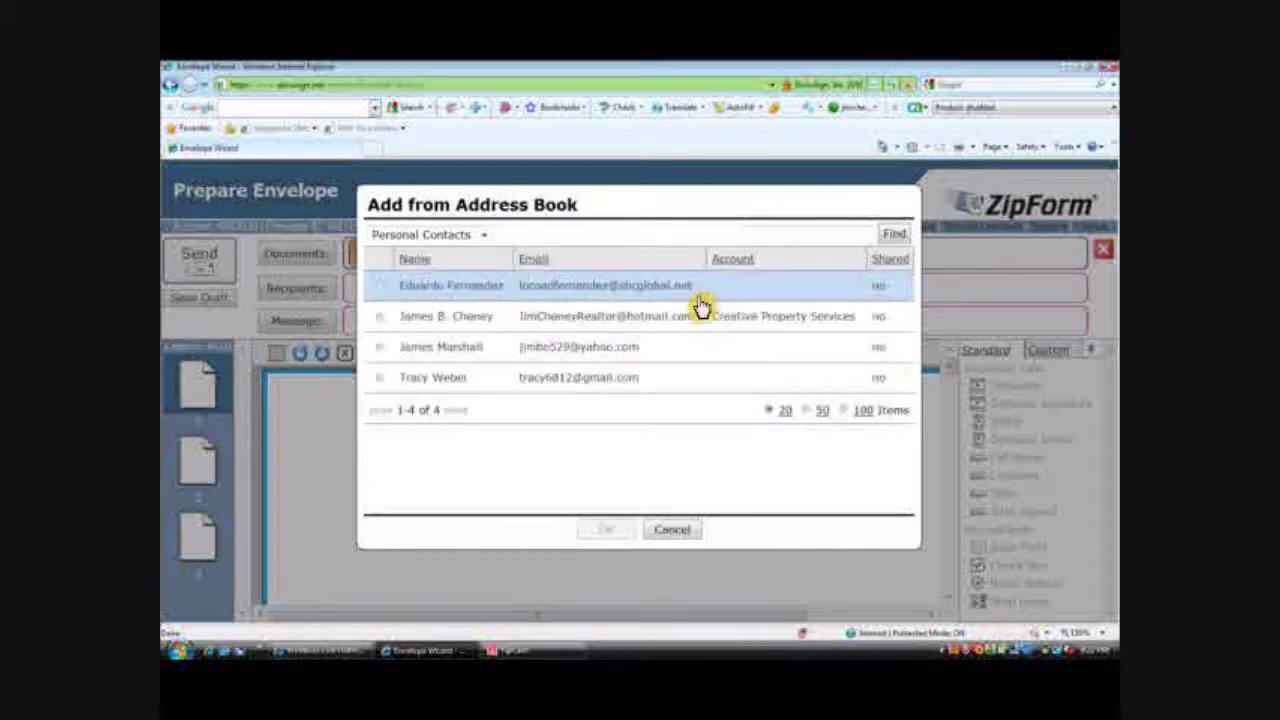
click(380, 349)
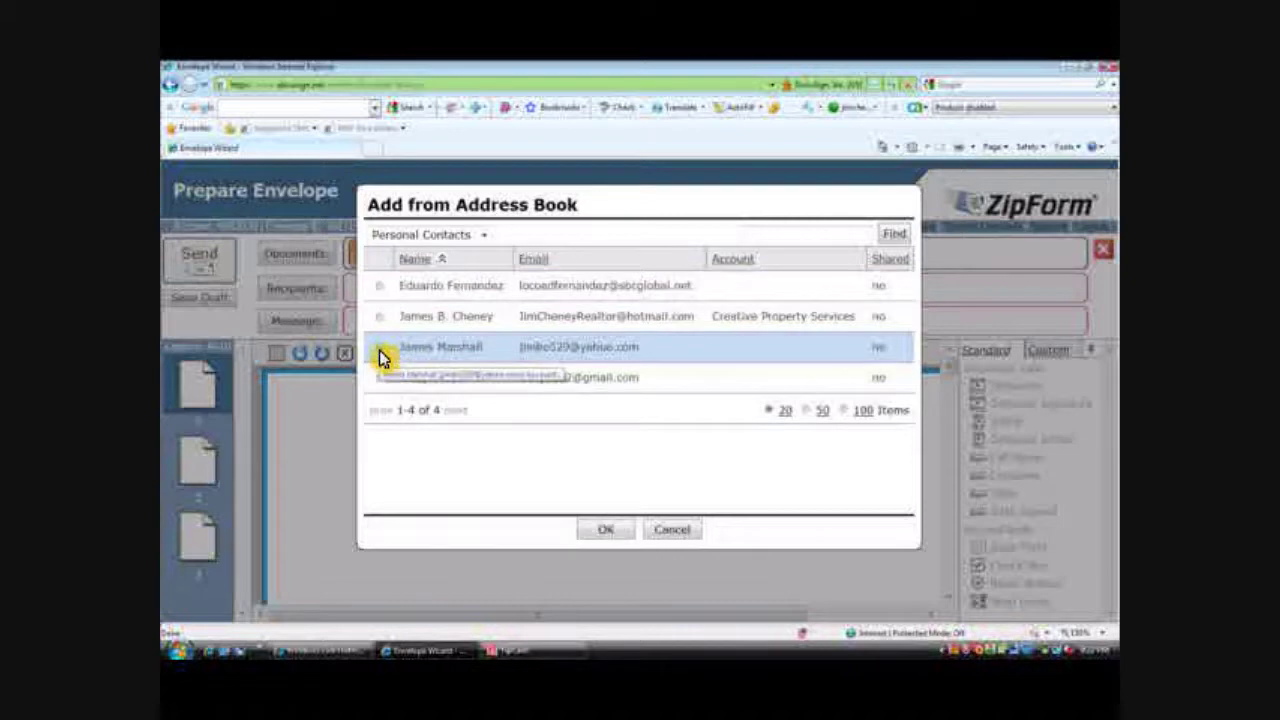
click(584, 537)
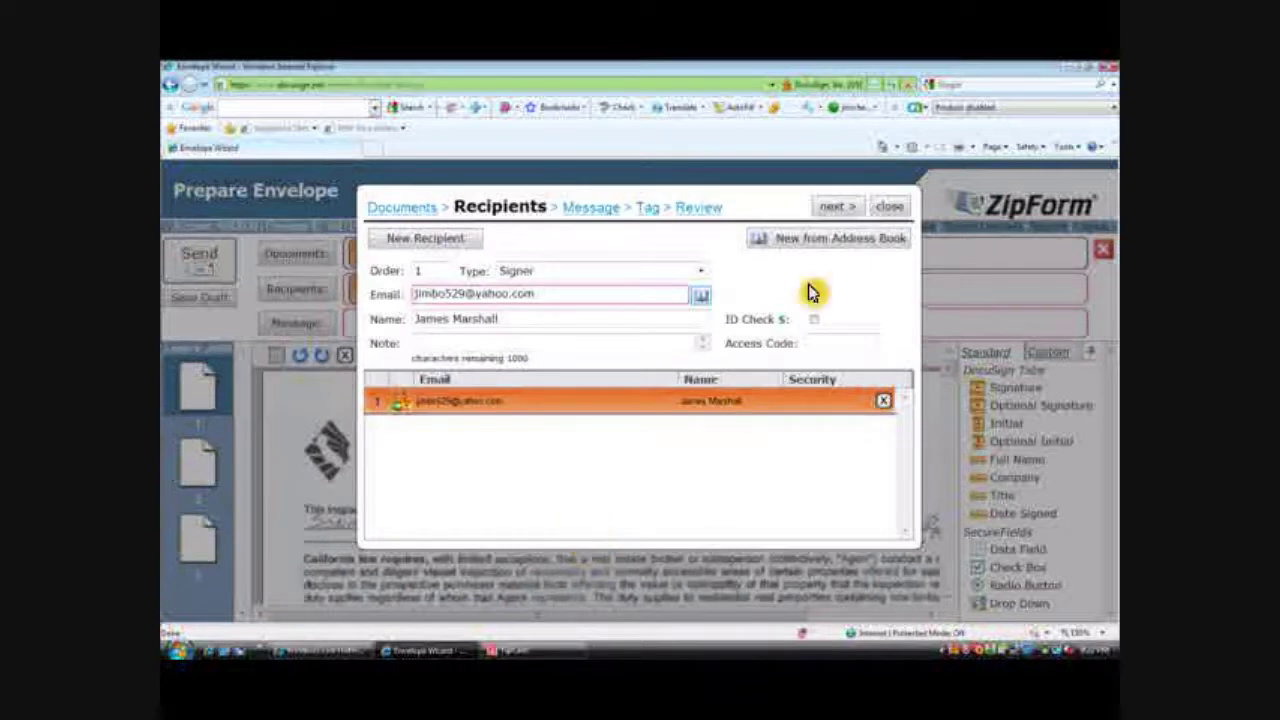
click(815, 240)
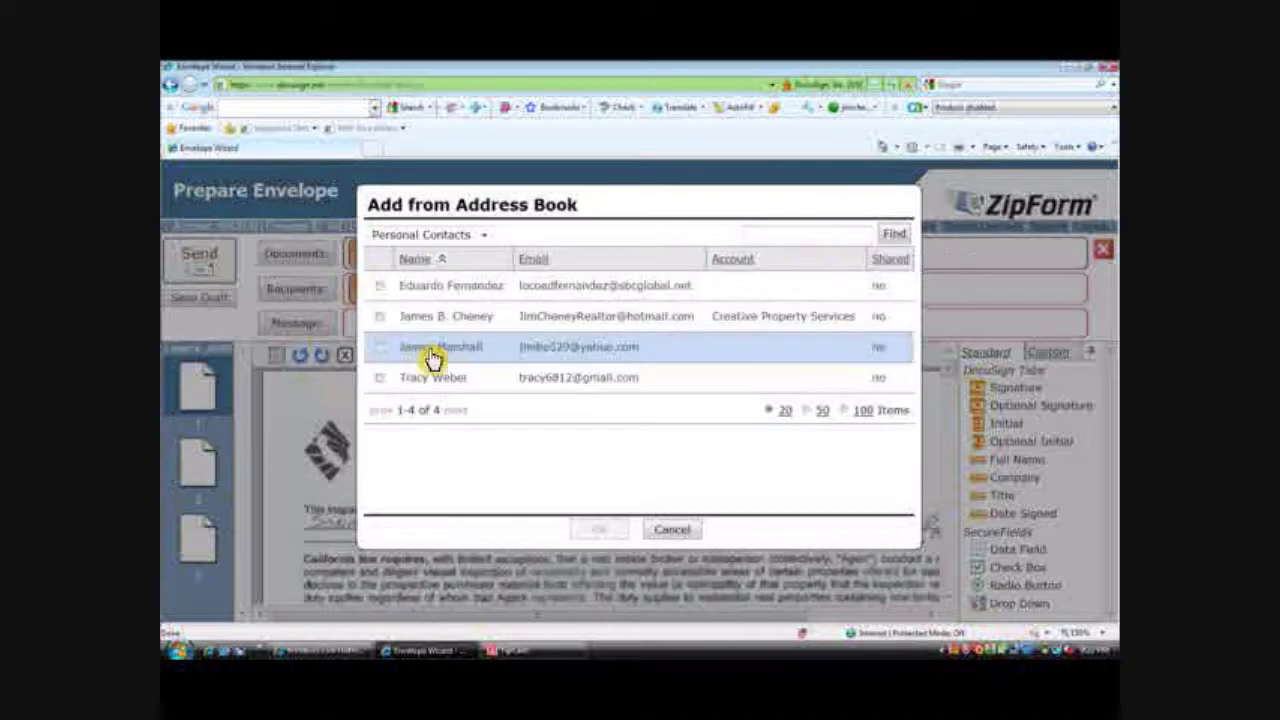
click(380, 320)
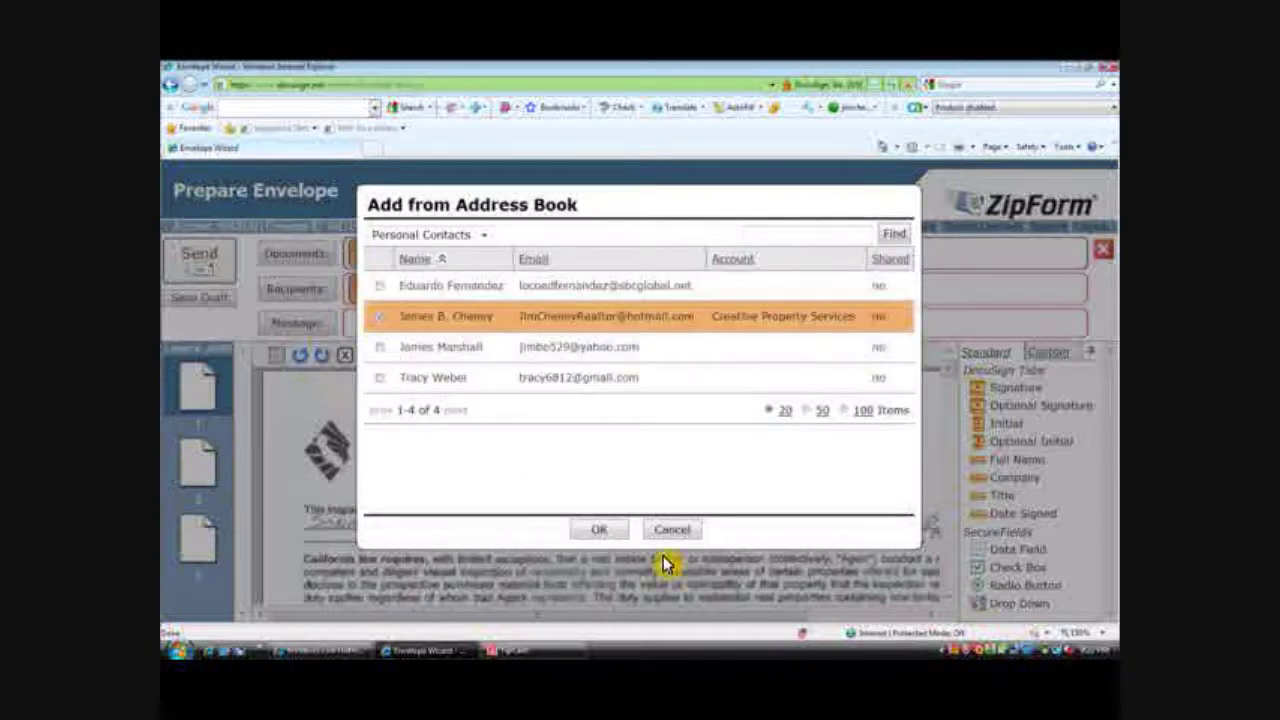
click(602, 531)
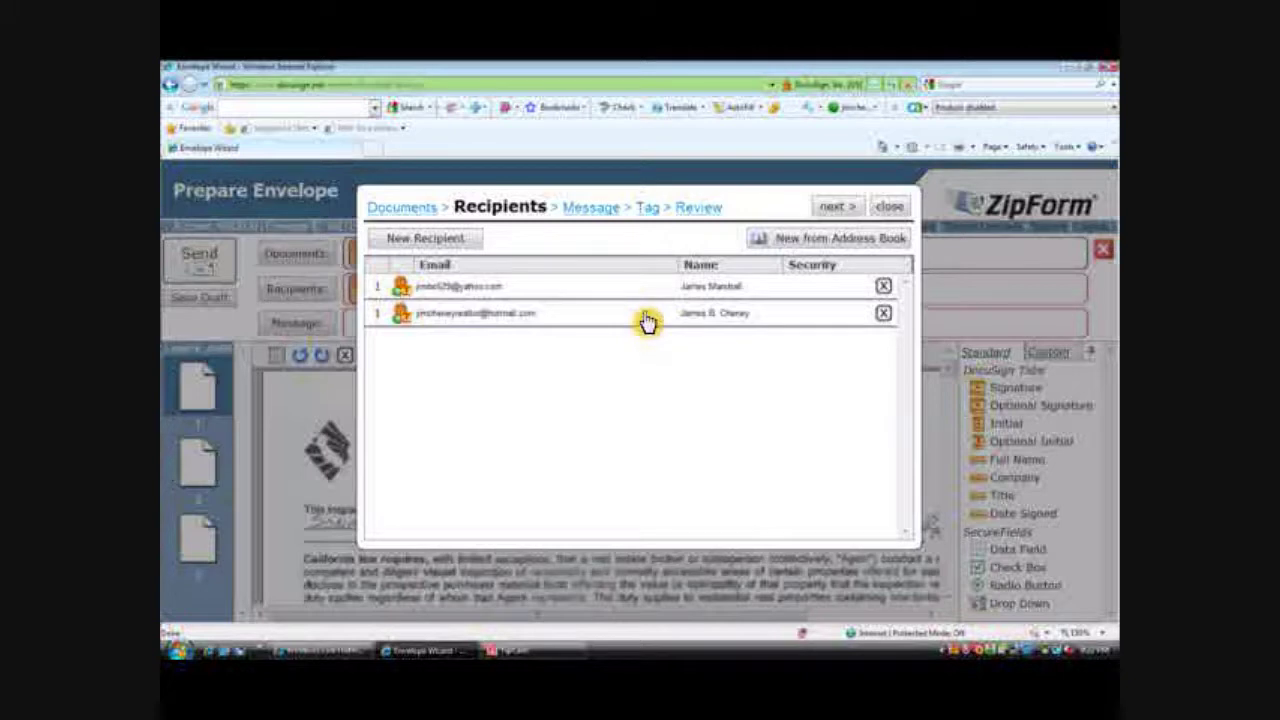
click(836, 210)
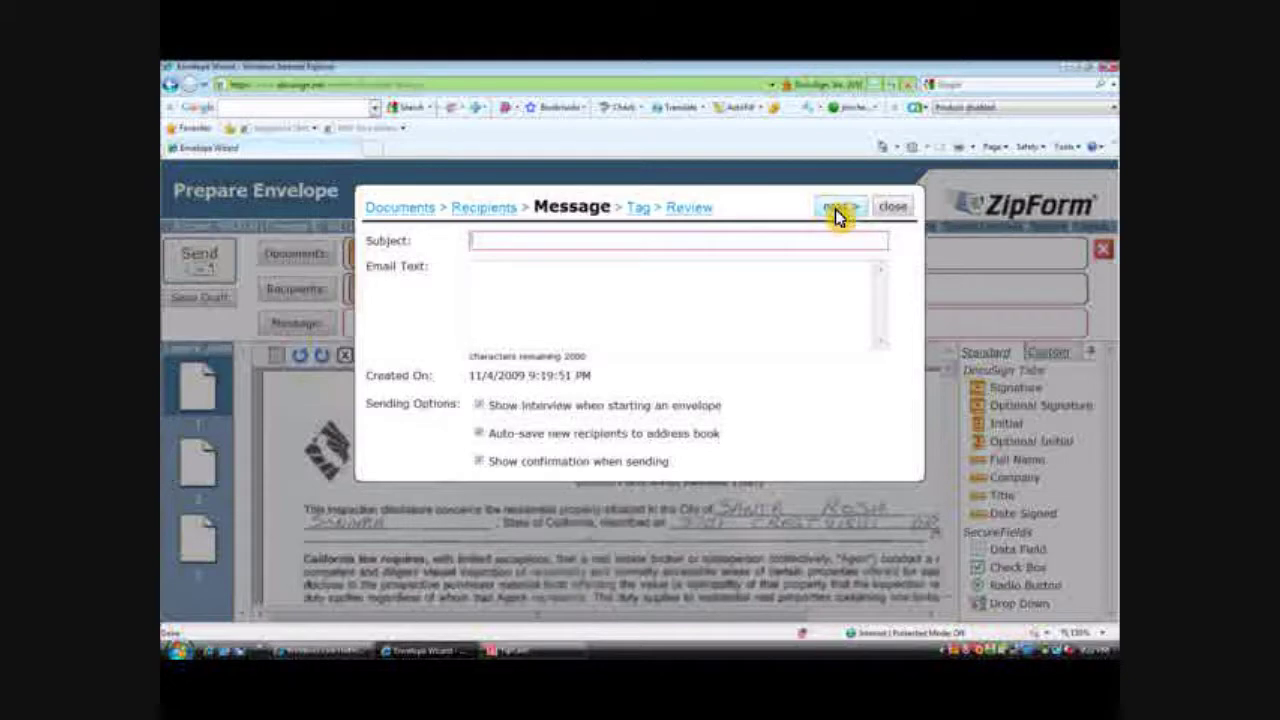
Step: Set the email subject to "AVID" and the email text to the client's first name followed by "please review and sign where Indicated"
text(AV)
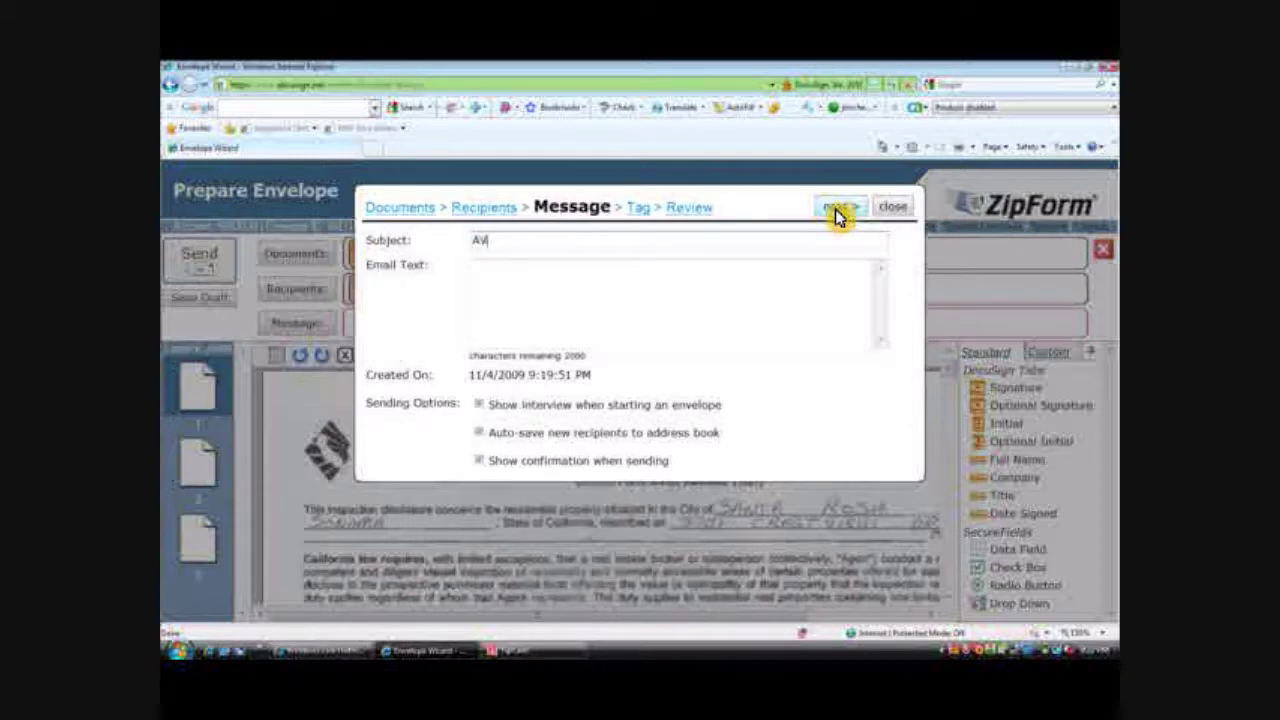
text(ID)
key(Tab)
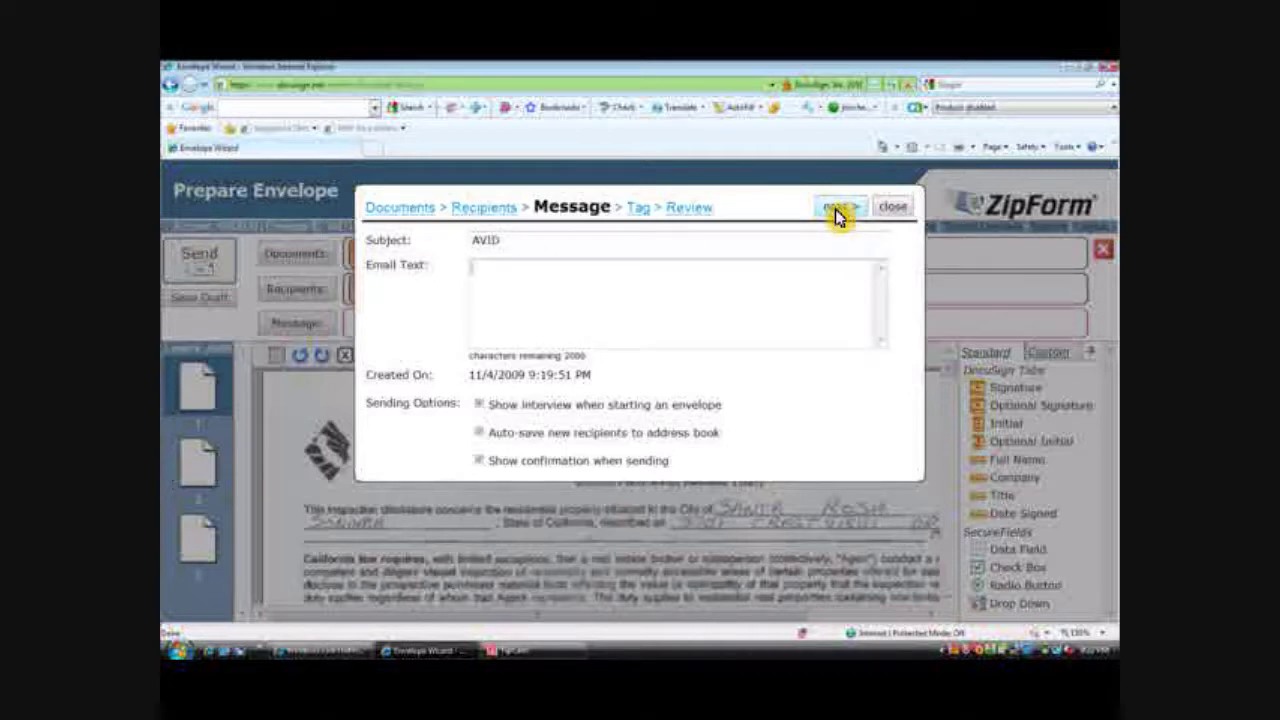
text(James please review and sign where Ind)
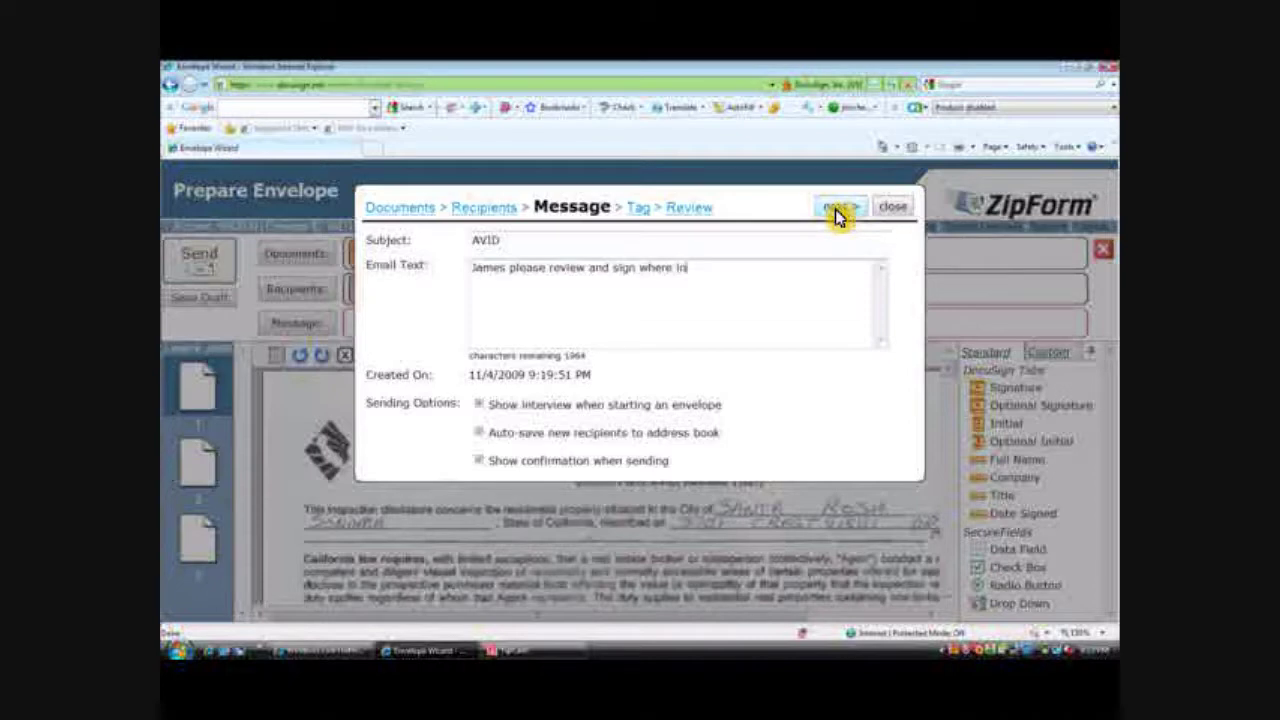
text(icated)
click(836, 210)
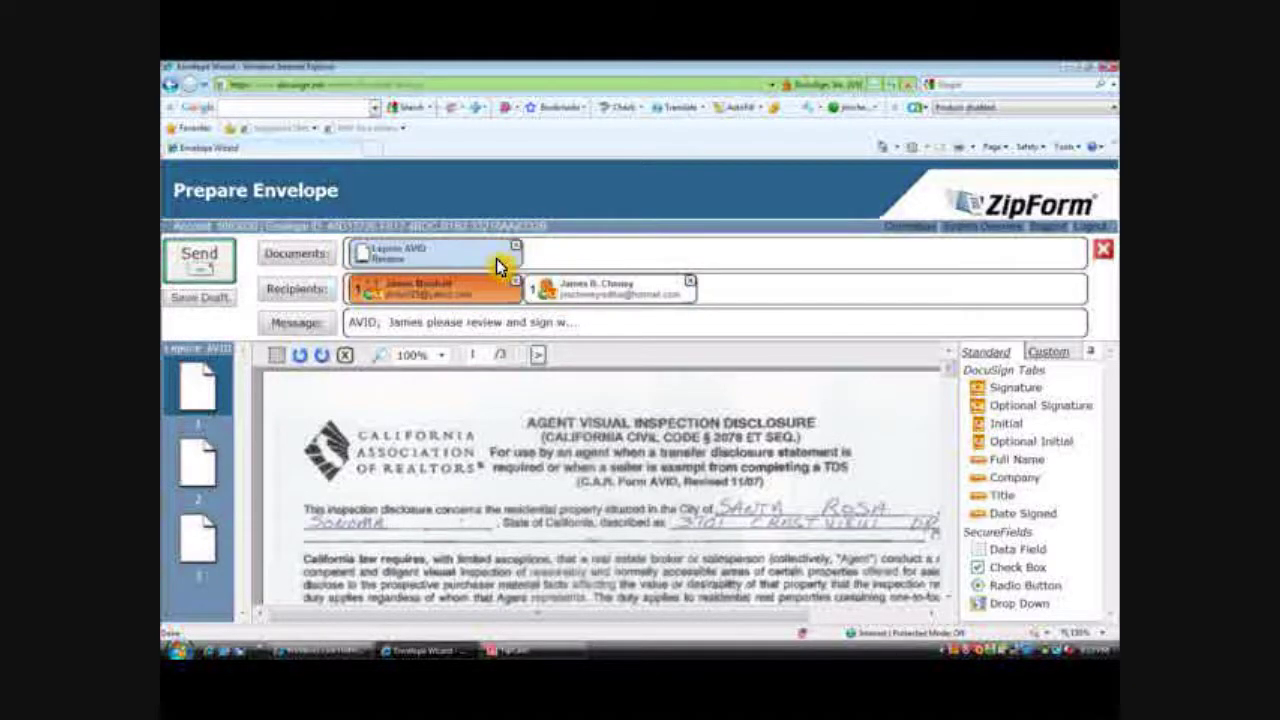
Step: Place an Initial tag for the first signer on the first Seller's Initials blank at the end of page 1
click(487, 305)
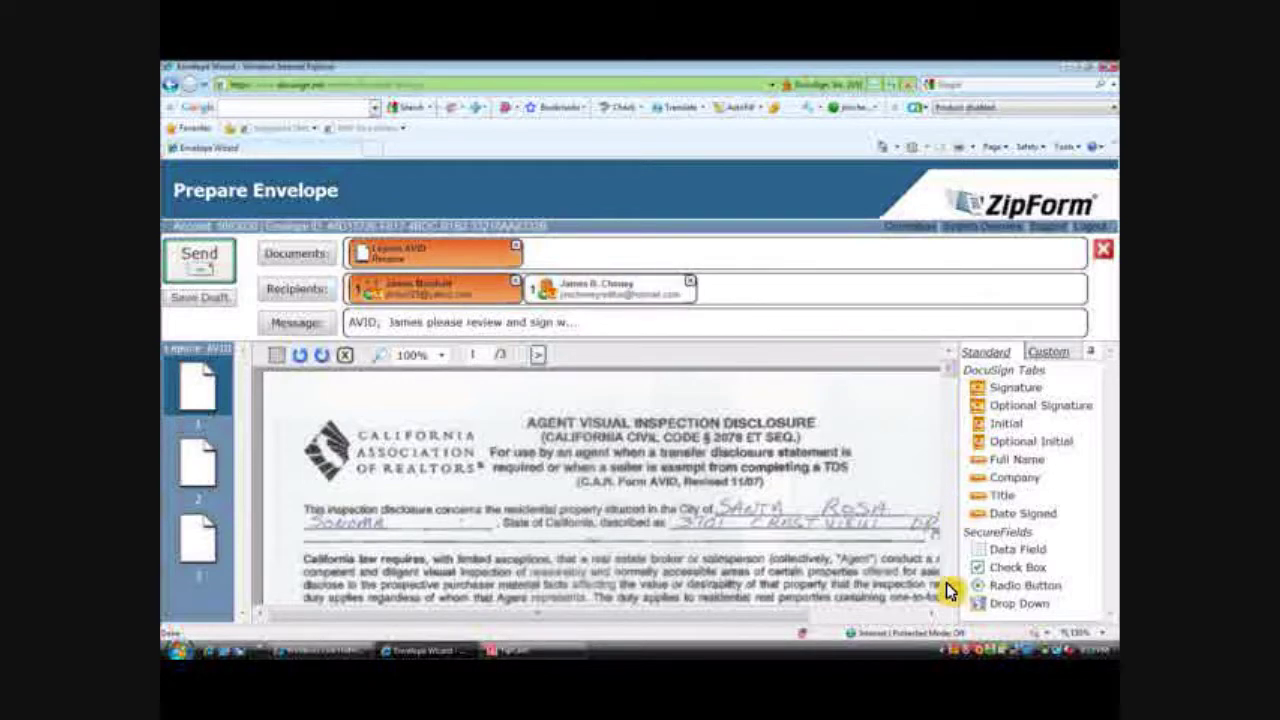
scroll(950, 605, down, 2)
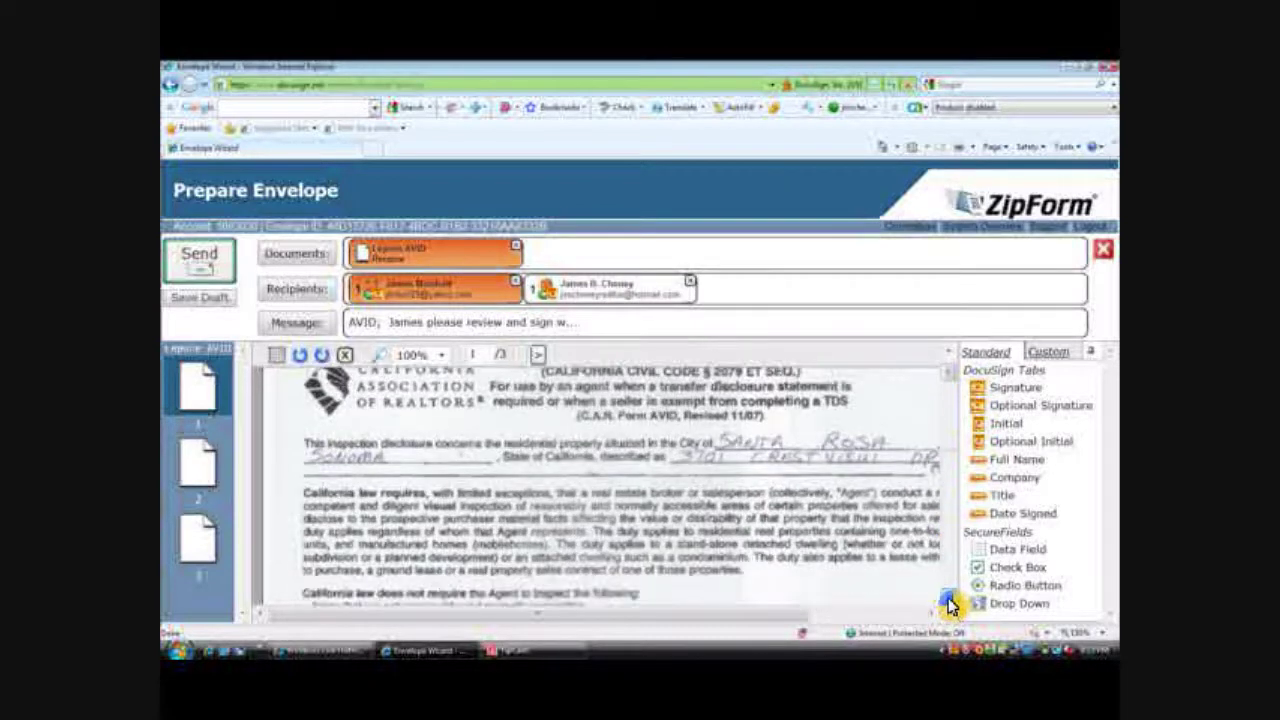
scroll(950, 605, down, 6)
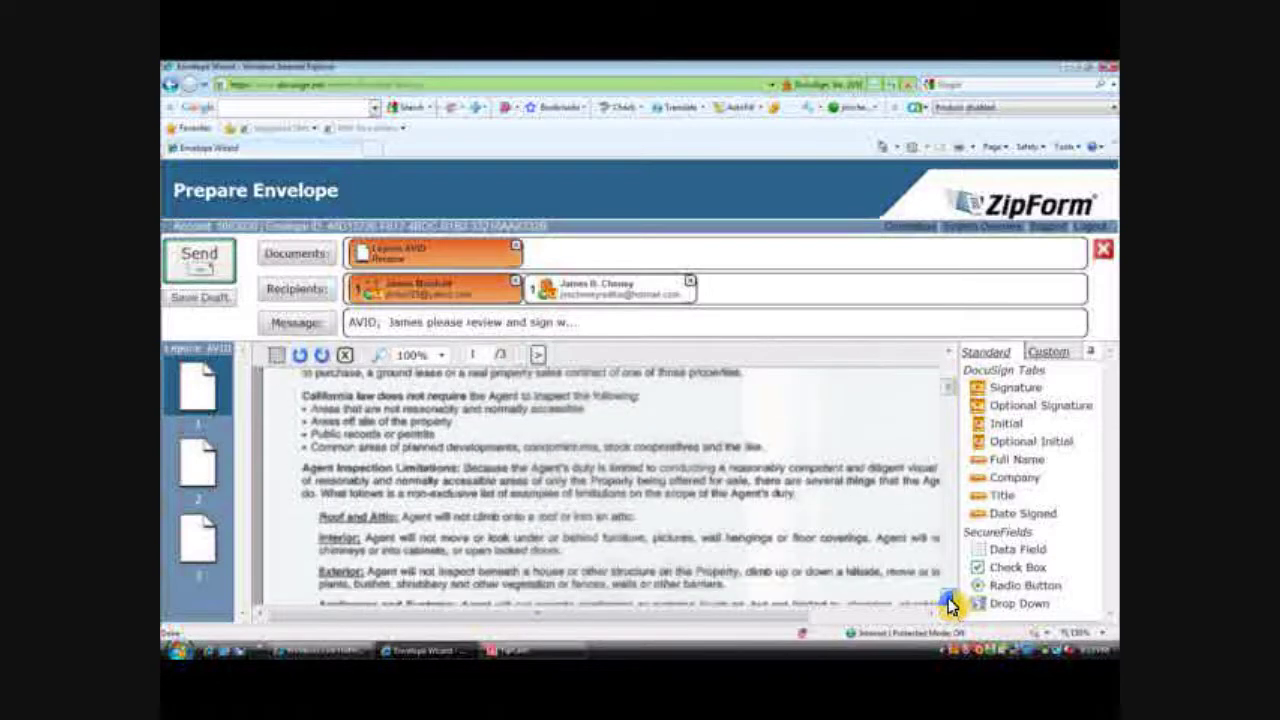
scroll(950, 605, down, 1)
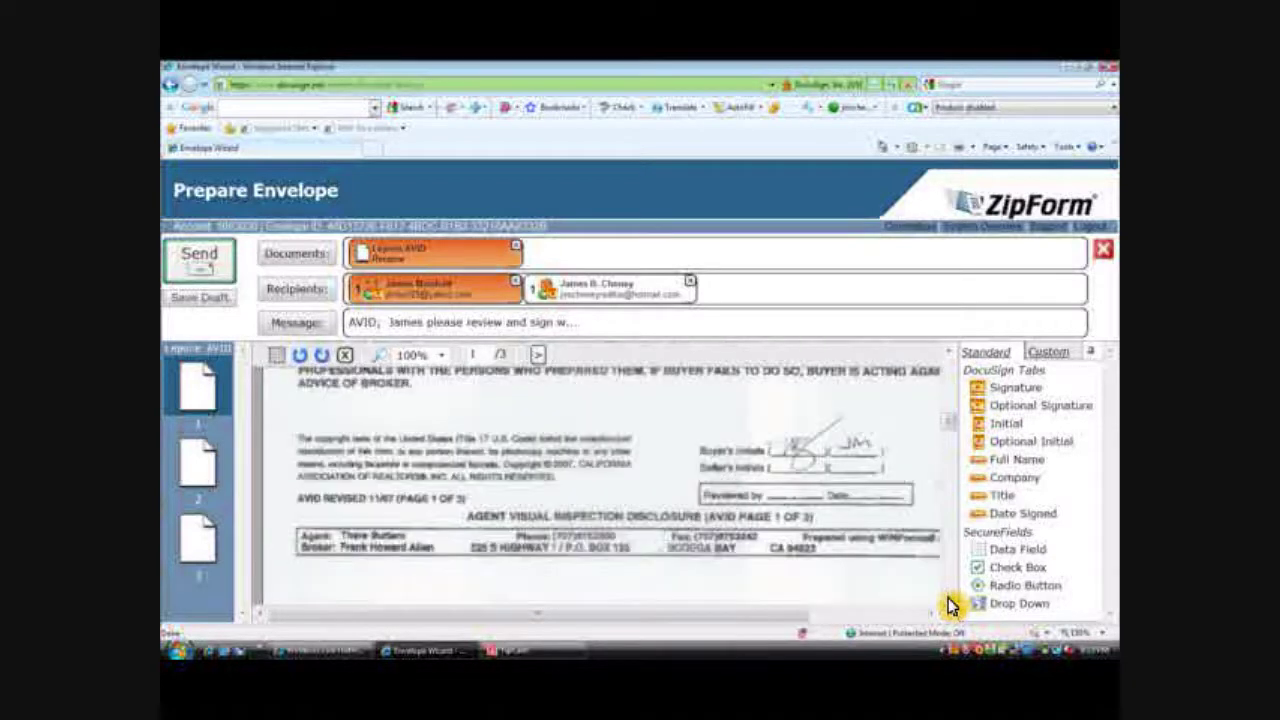
drag(980, 480, 852, 443)
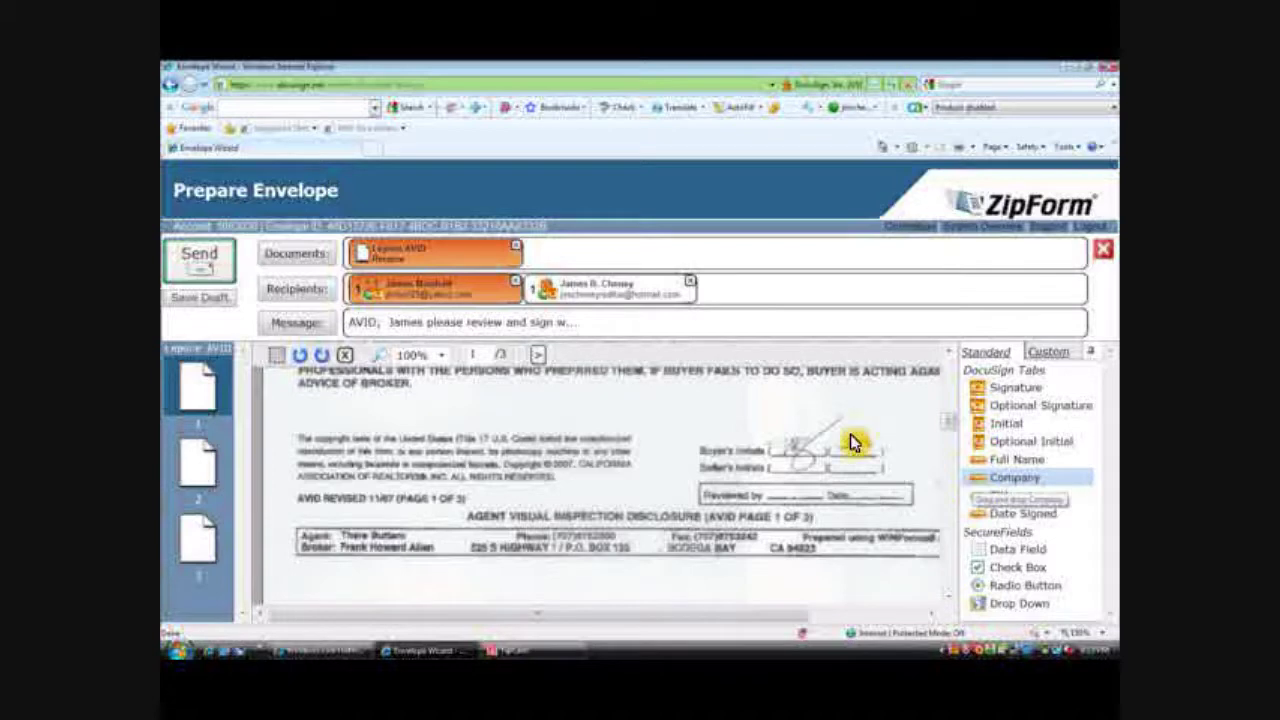
click(462, 306)
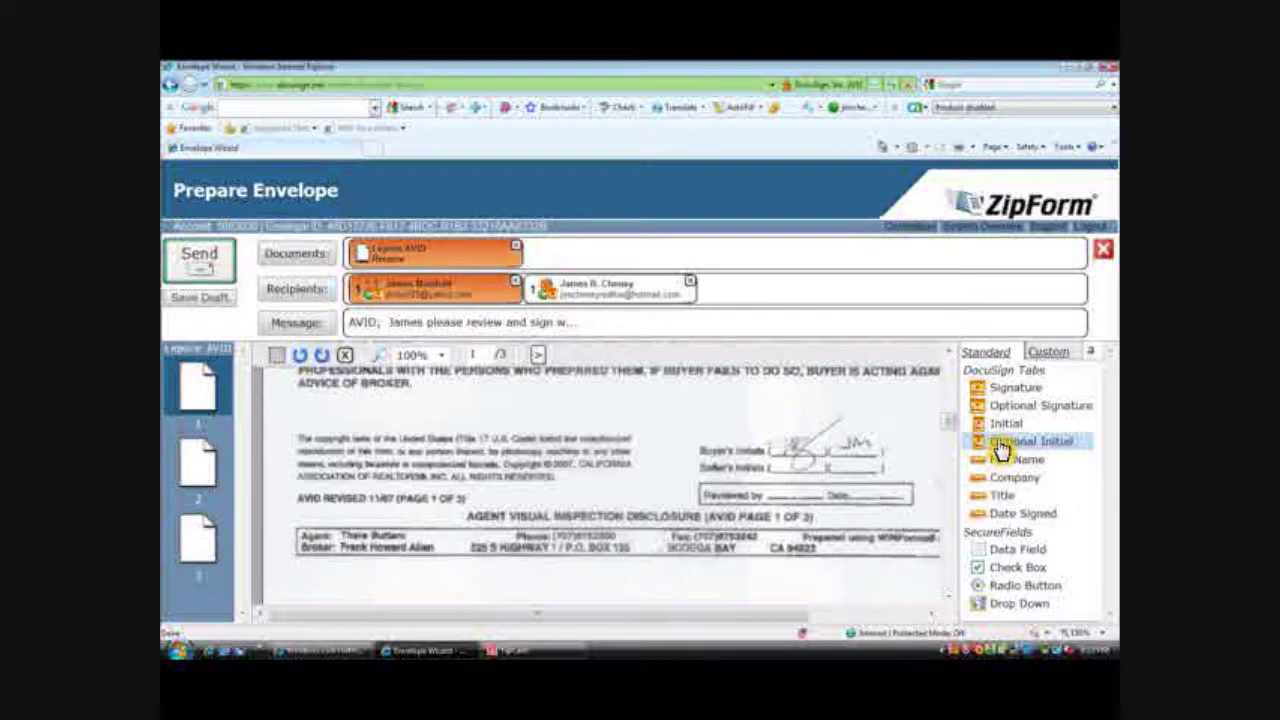
mouse_move(1002, 430)
mouse_down()
mouse_move(920, 468)
mouse_move(815, 478)
mouse_move(803, 441)
mouse_up()
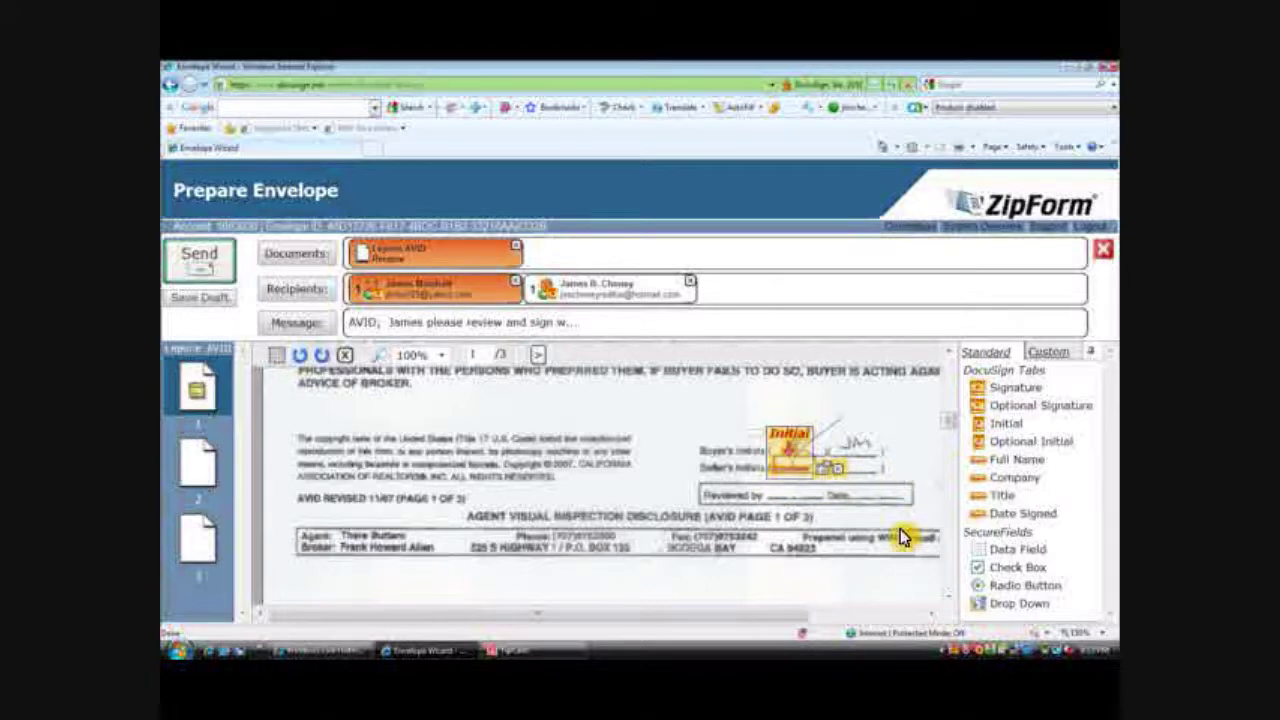
Step: Place an Initial tag for the first signer on the first Seller's Initials blank of page 2
click(950, 605)
drag(950, 605, 950, 605)
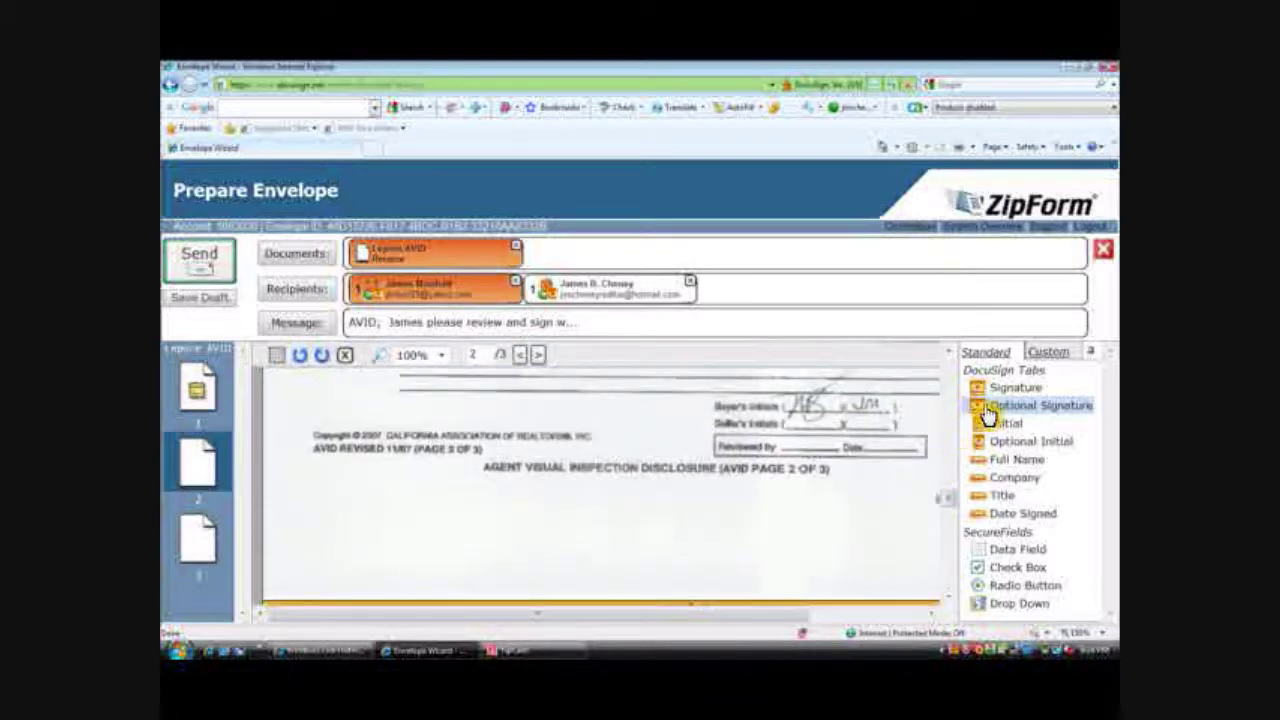
drag(996, 430, 810, 400)
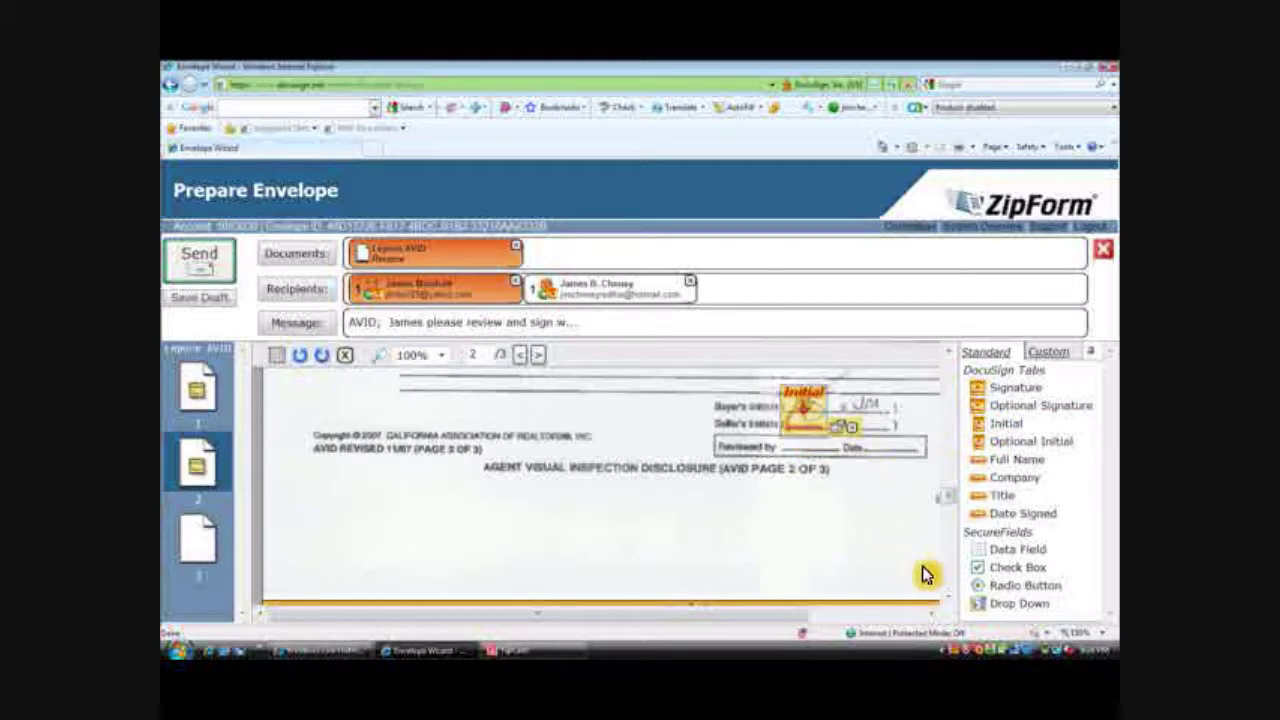
Step: On page 3, place a slightly reduced Signature tag on the first SELLER line and a Date Signed tag on the Date line above it
drag(950, 604, 952, 604)
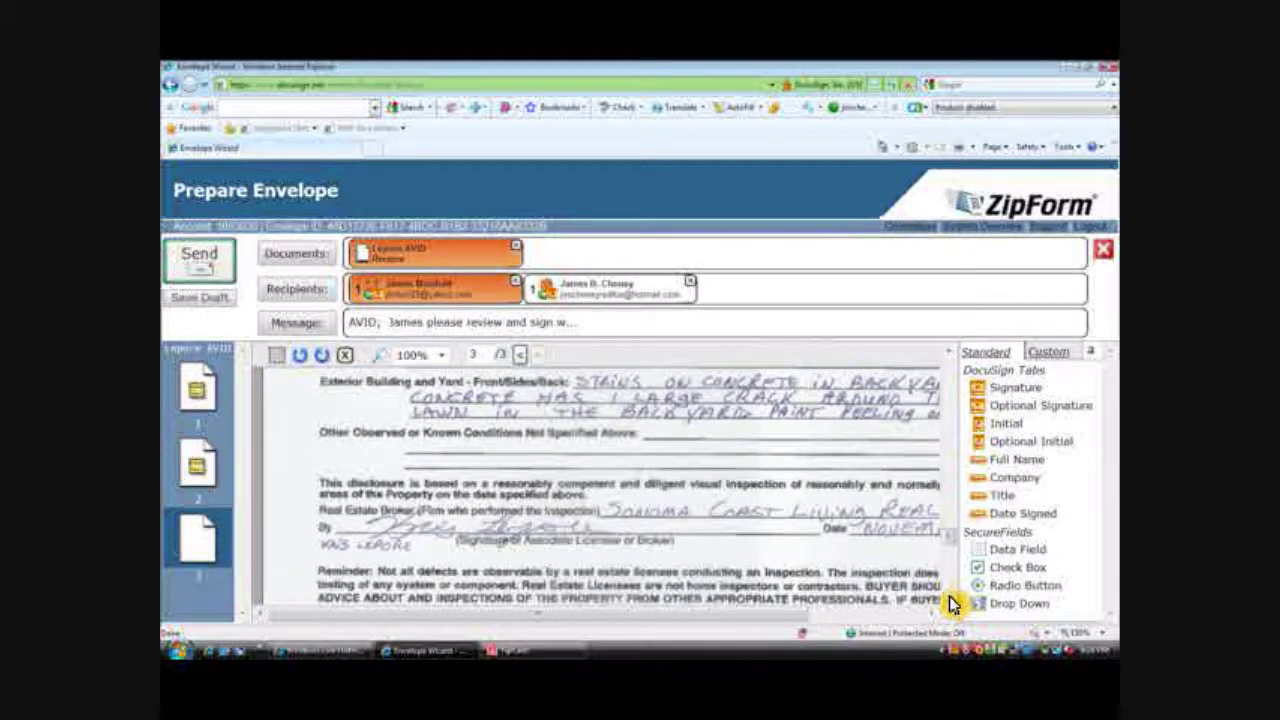
scroll(952, 543, up, 1)
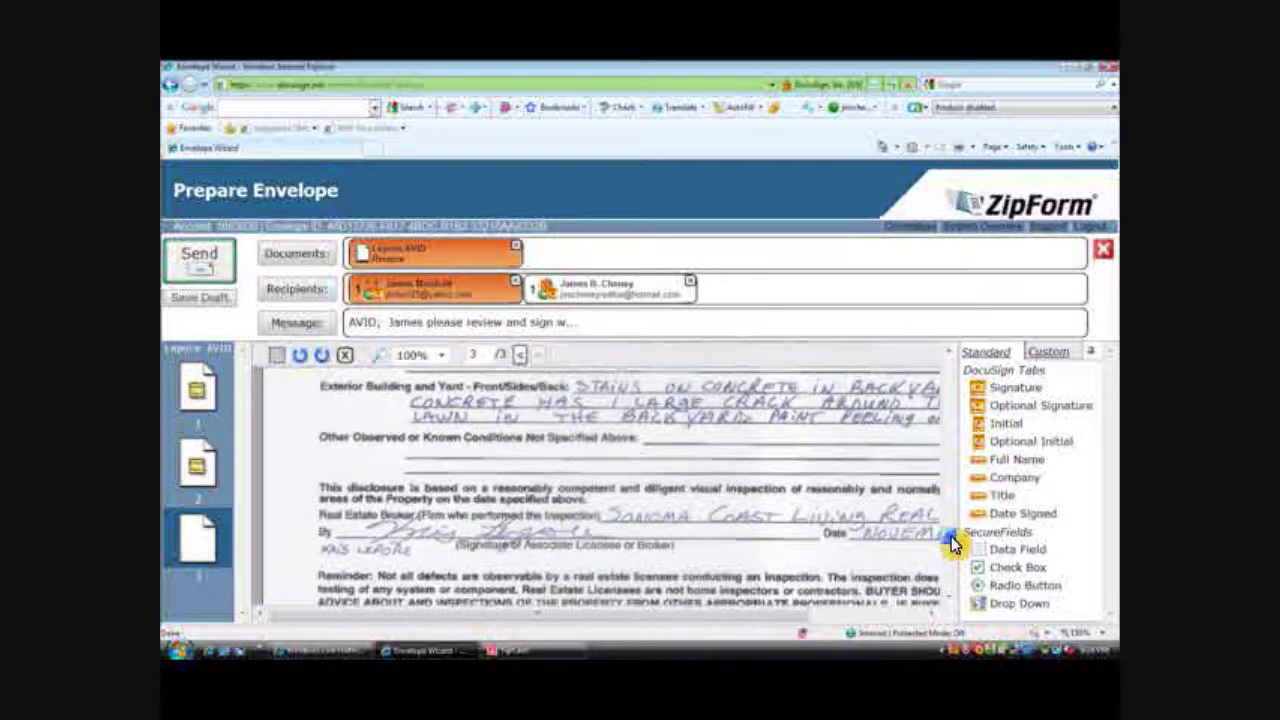
mouse_move(952, 543)
mouse_down()
mouse_move(951, 529)
mouse_move(952, 562)
mouse_up()
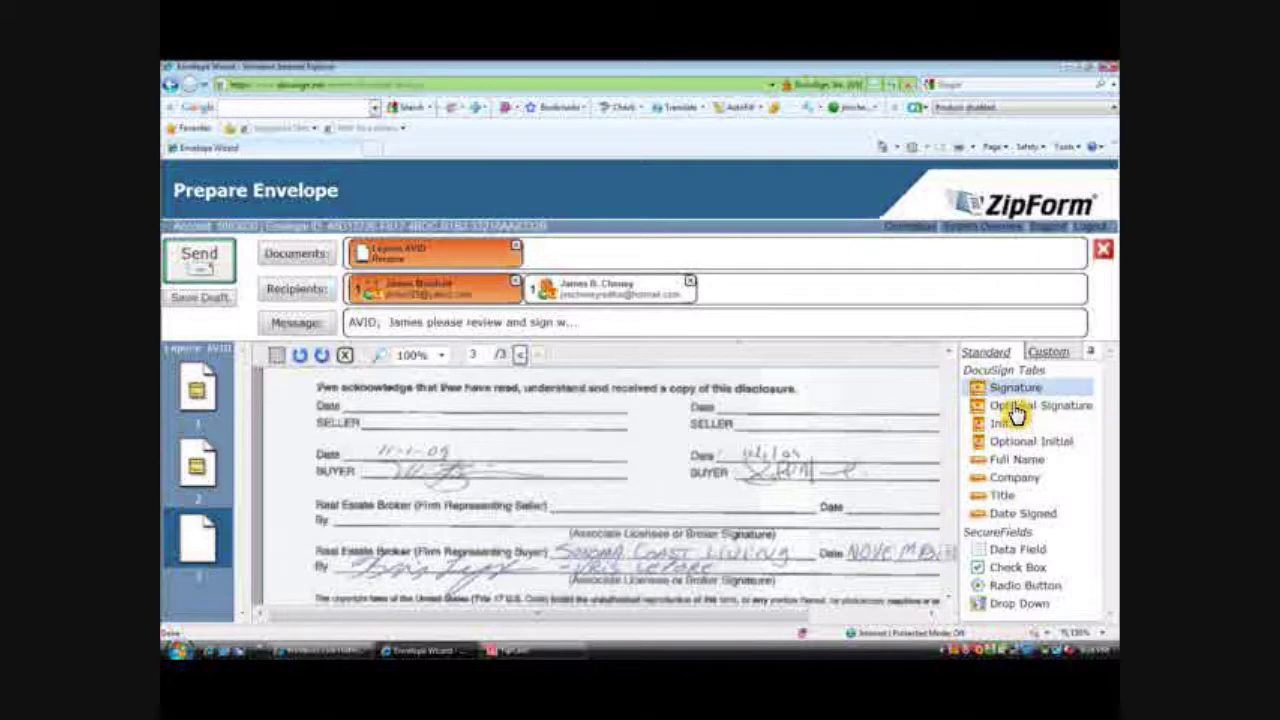
mouse_move(1015, 398)
mouse_down()
mouse_move(1043, 440)
mouse_move(794, 440)
mouse_move(408, 410)
mouse_up()
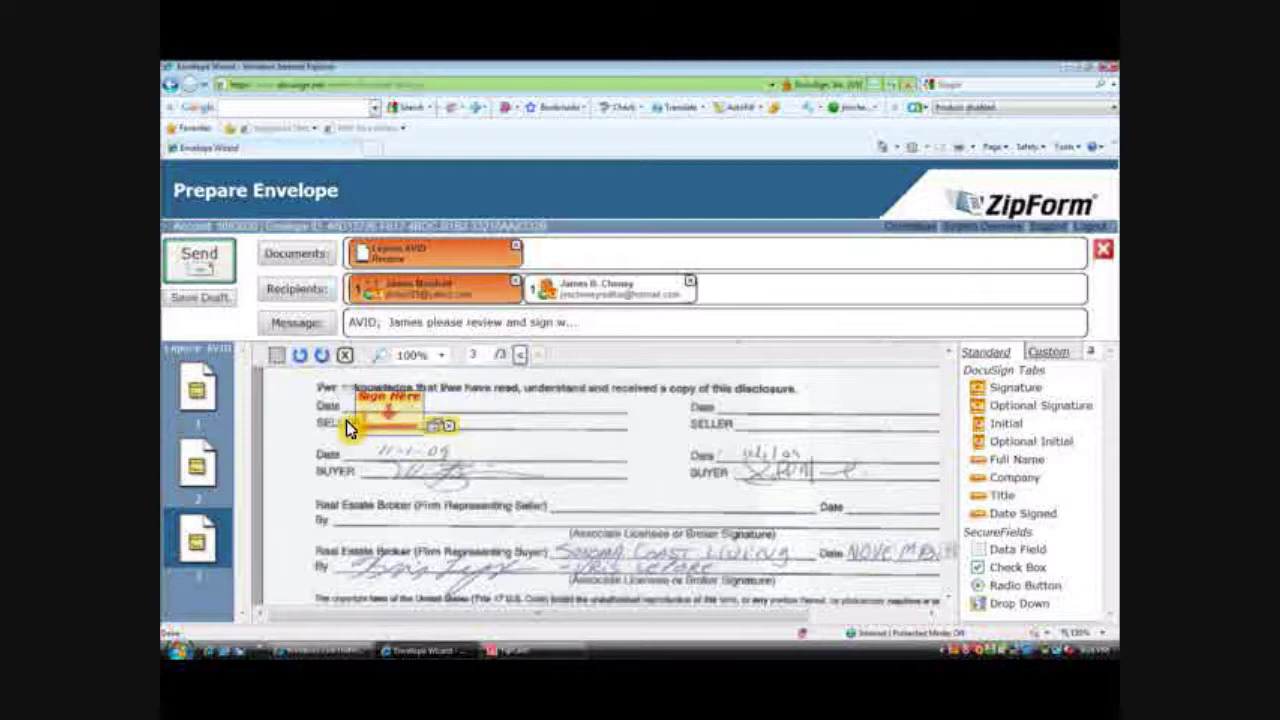
scroll(346, 419, down, 3)
scroll(346, 417, up, 3)
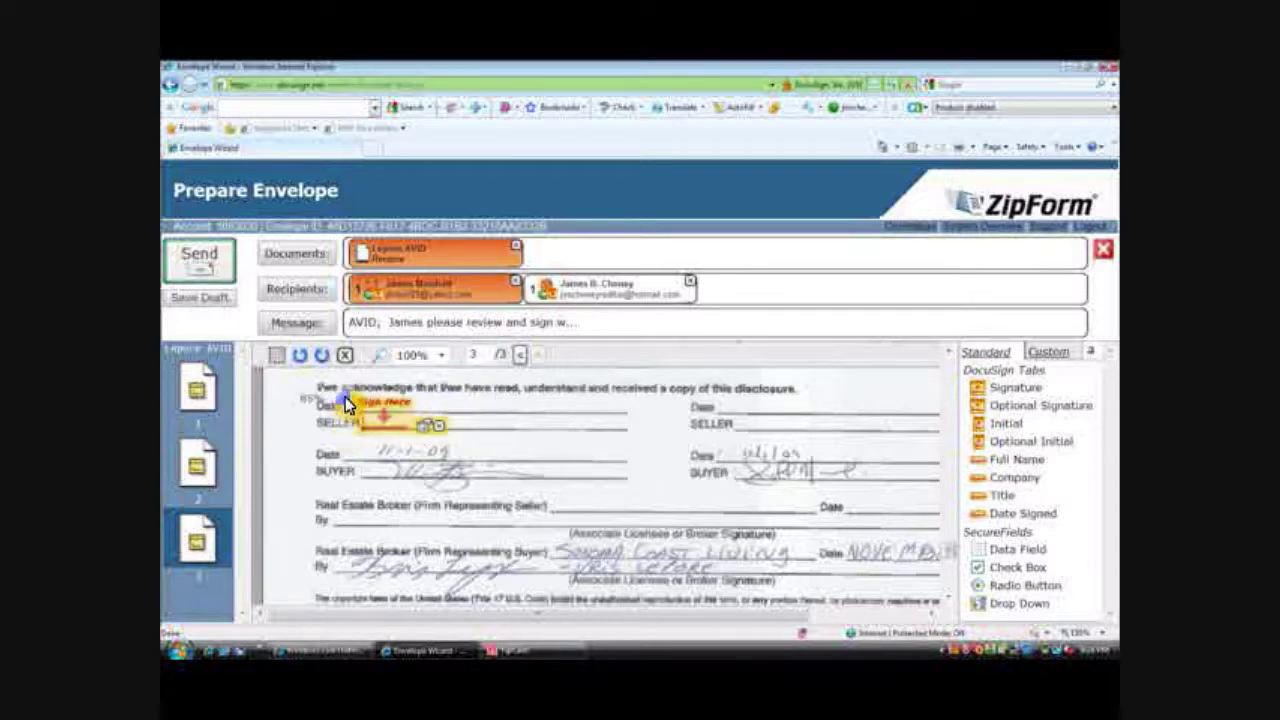
scroll(345, 400, up, 1)
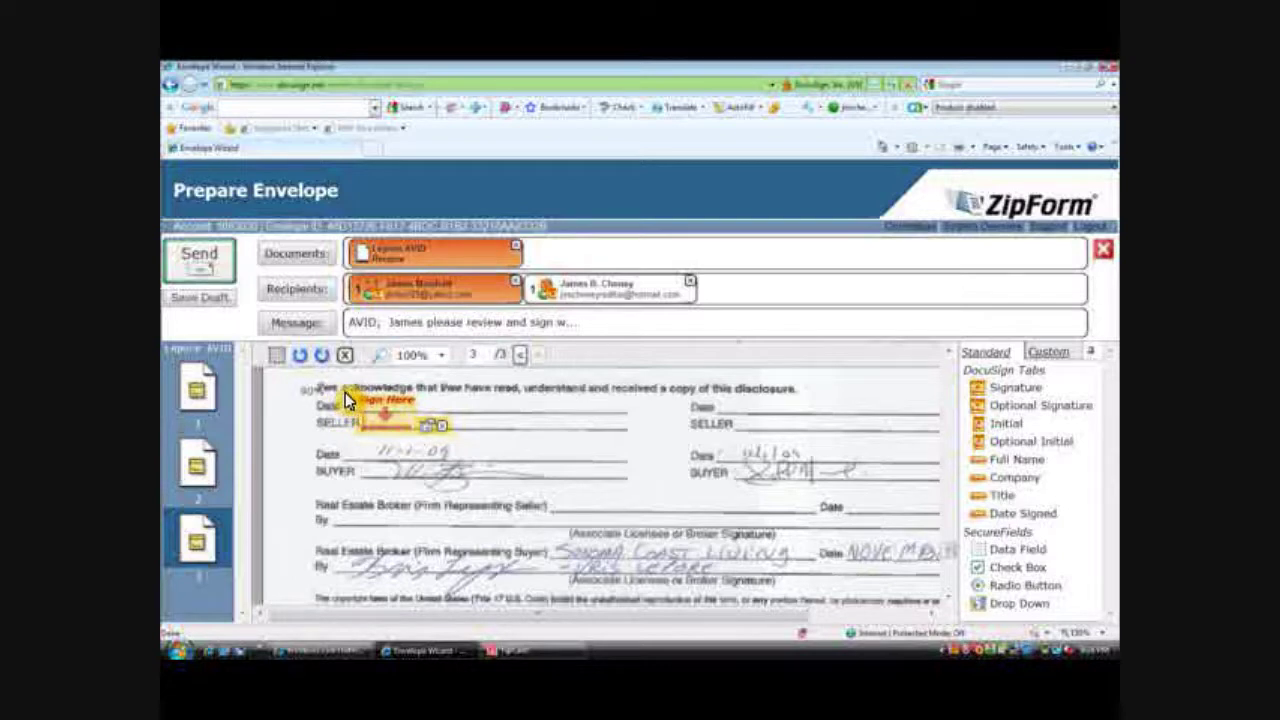
scroll(345, 391, up, 1)
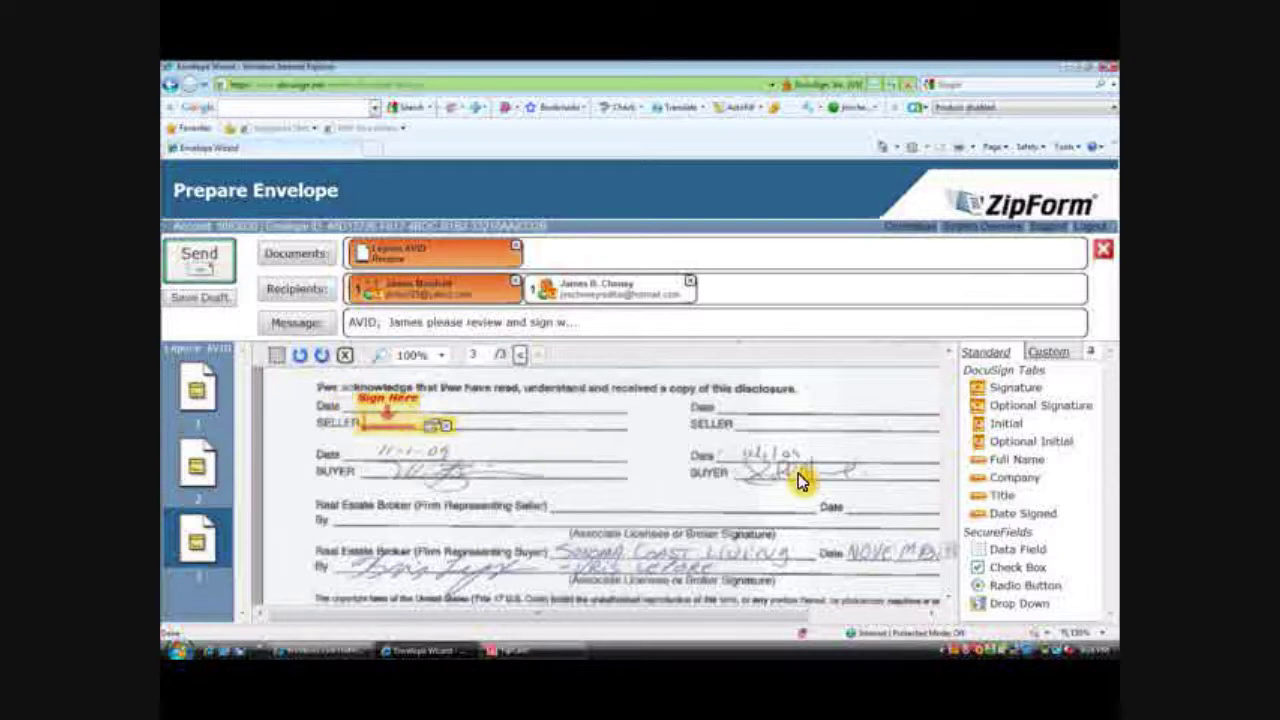
drag(1017, 512, 540, 417)
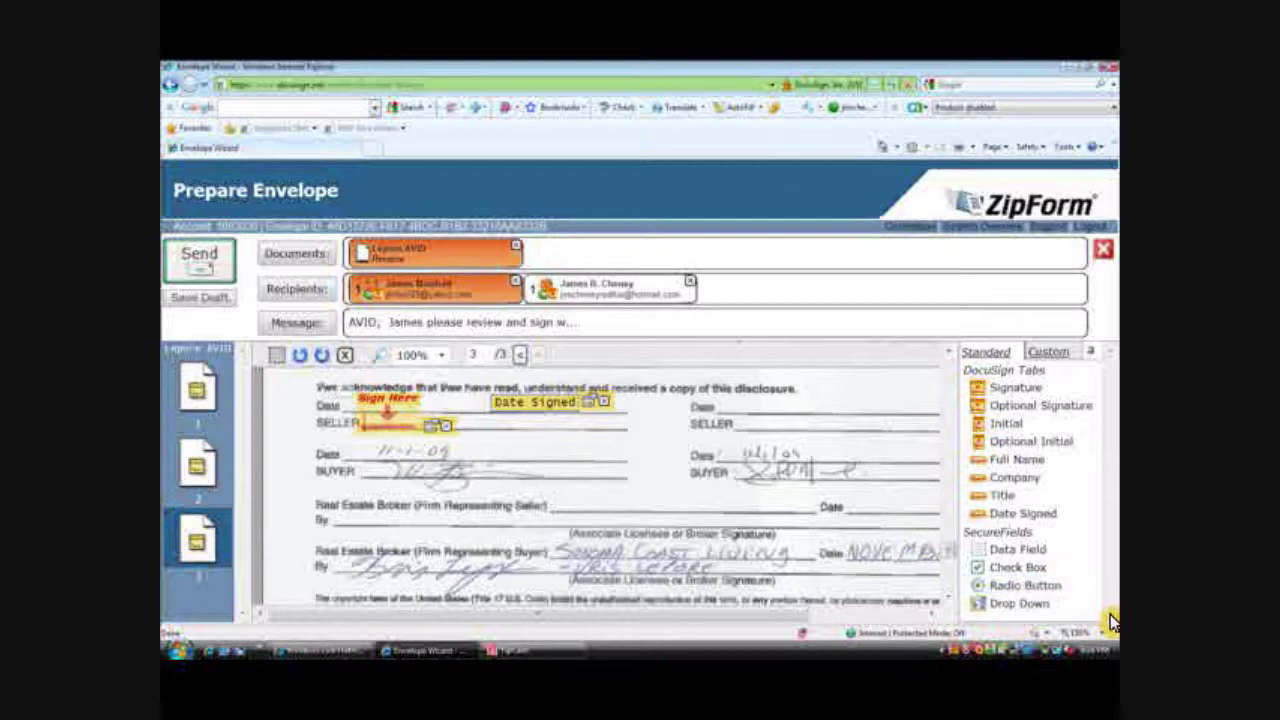
Step: On page 3, place a Signature tag for the second signer on the Real Estate Broker (Firm Representing Seller) line and a Date Signed tag on its Date blank
click(950, 603)
click(950, 603)
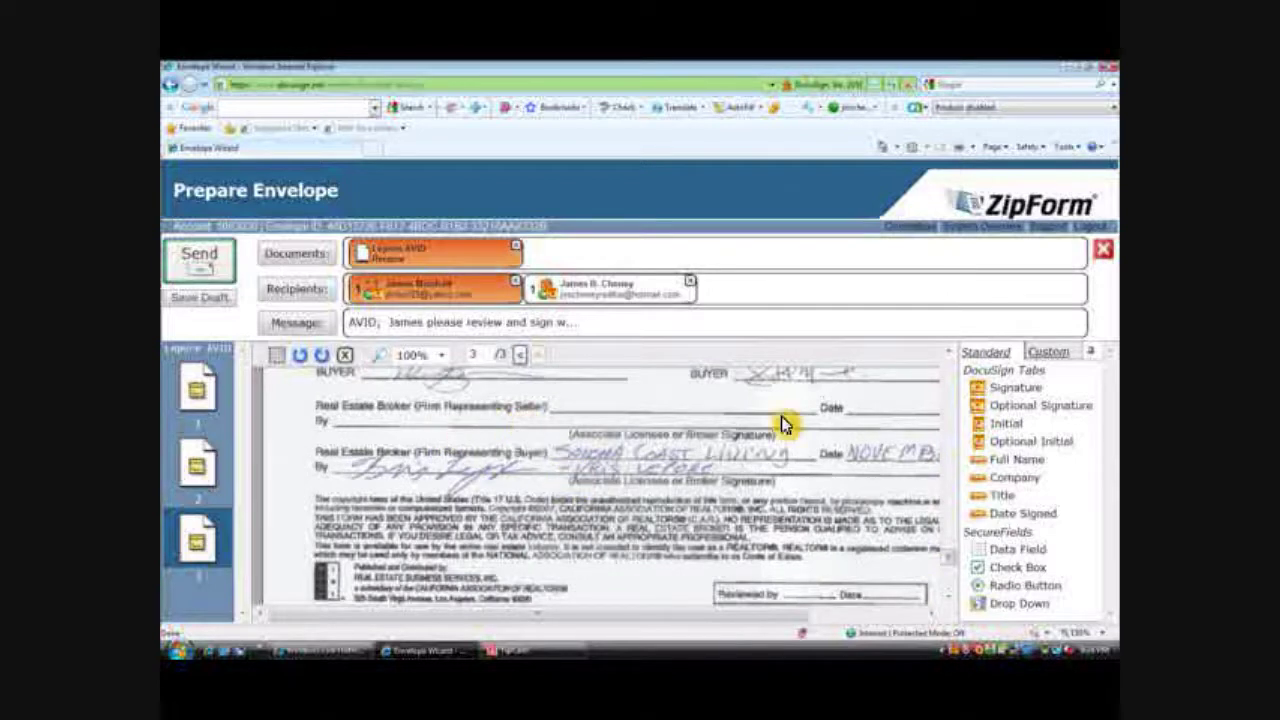
click(590, 288)
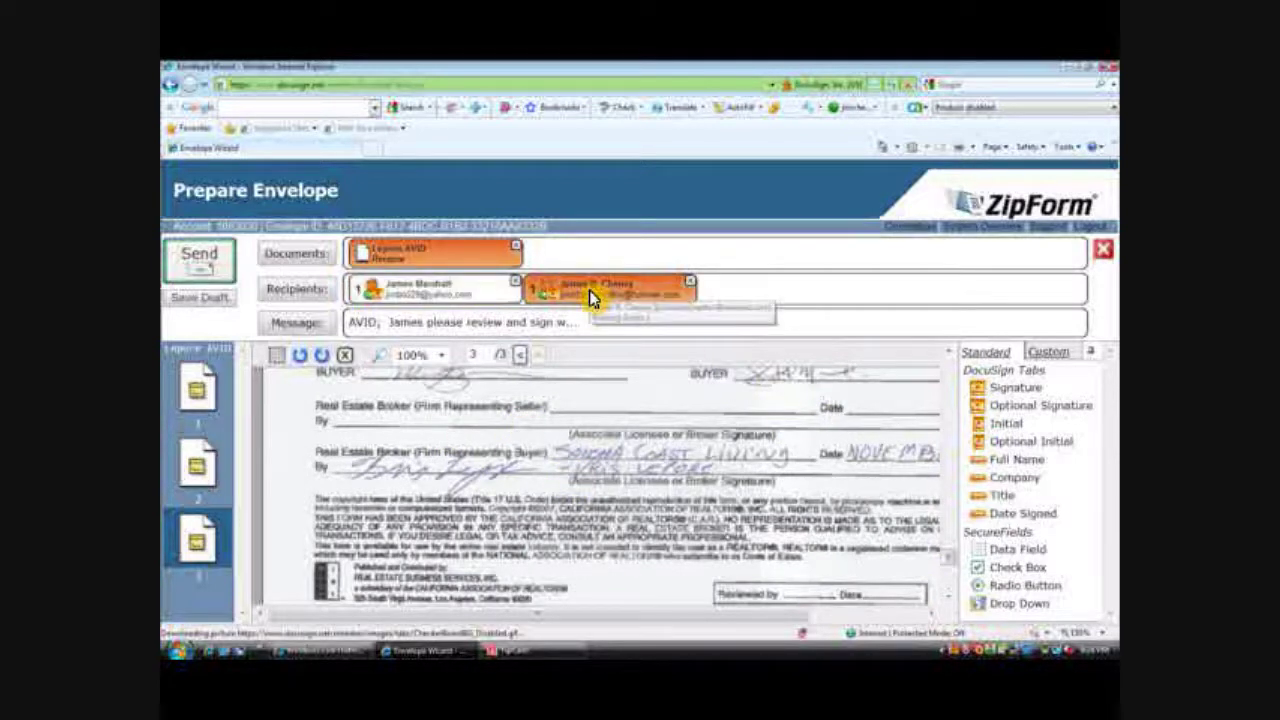
mouse_move(995, 400)
mouse_down()
mouse_move(728, 451)
mouse_move(648, 450)
mouse_move(751, 414)
mouse_move(709, 391)
mouse_move(582, 393)
mouse_up()
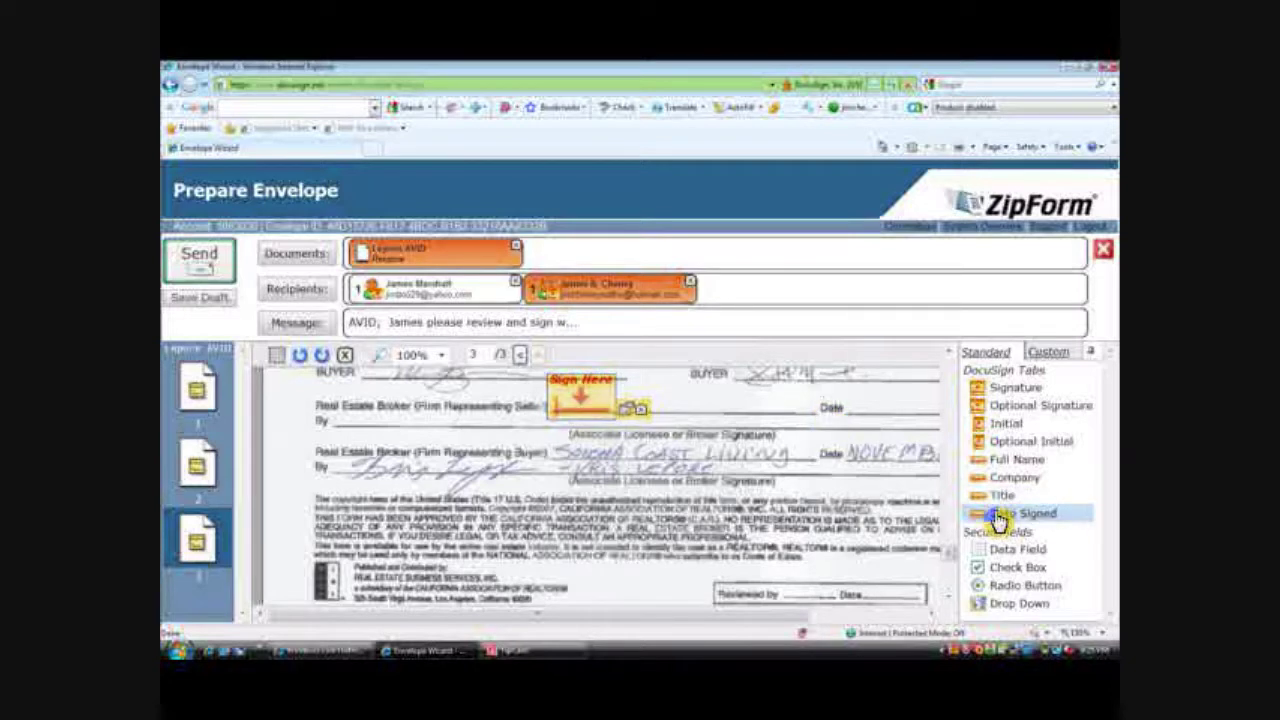
drag(982, 514, 878, 410)
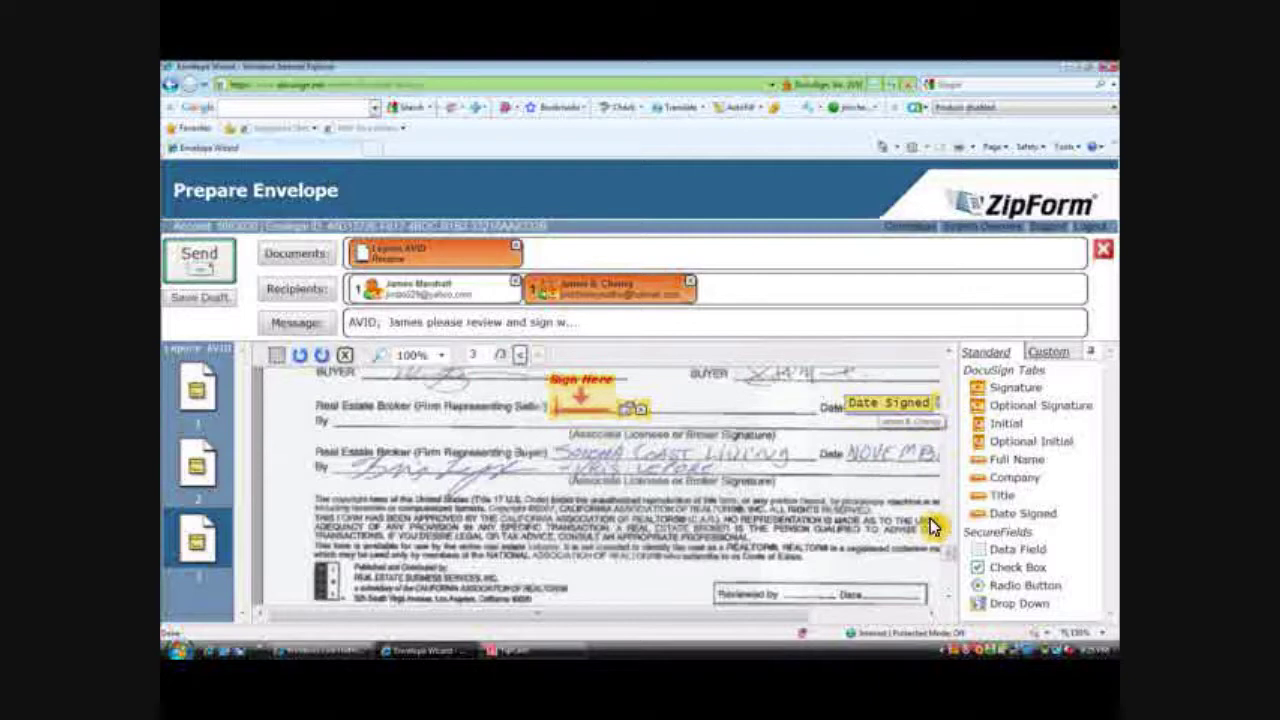
Step: Return to the start of the document, check the envelope's review summary and send the envelope to both signers
scroll(950, 563, down, 10)
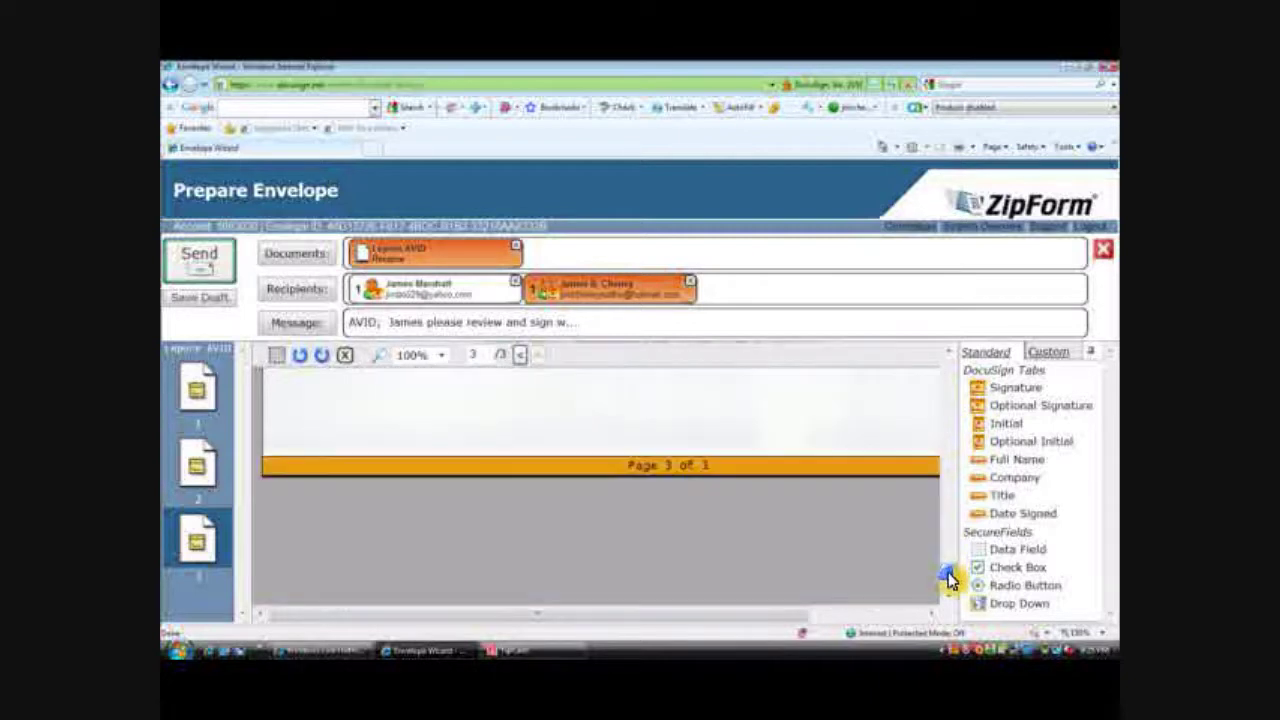
drag(950, 570, 943, 372)
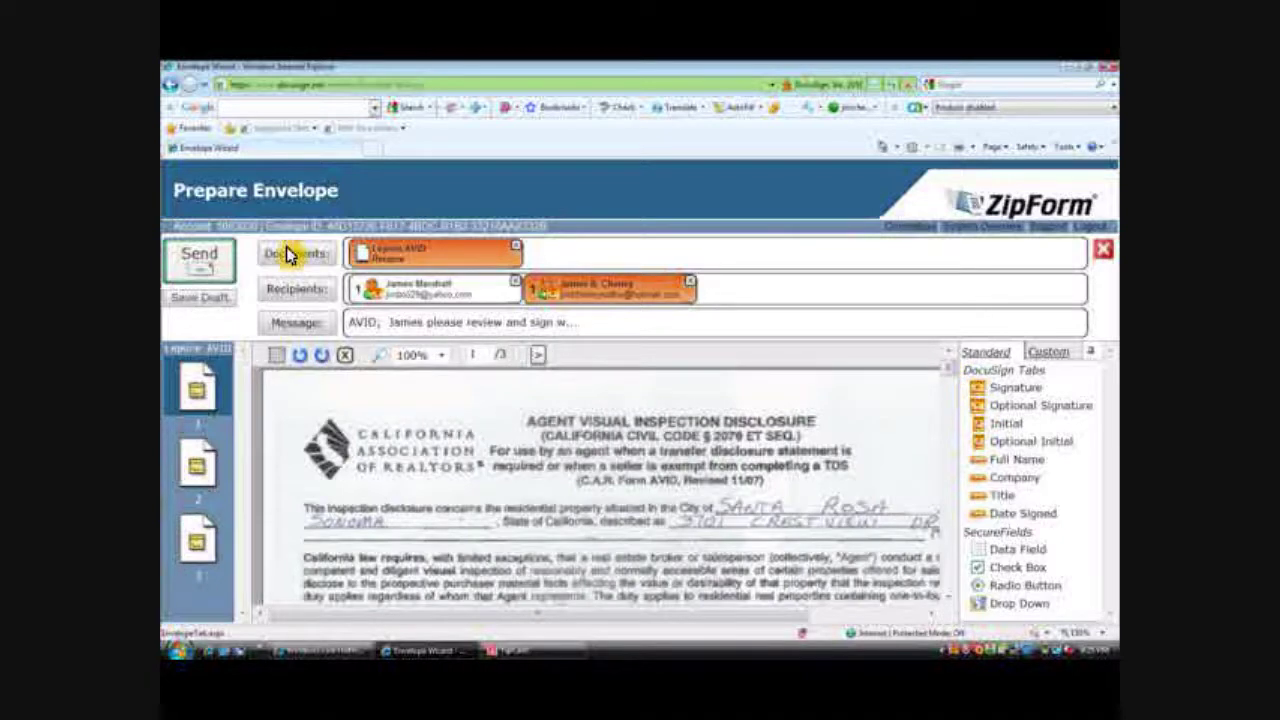
click(190, 257)
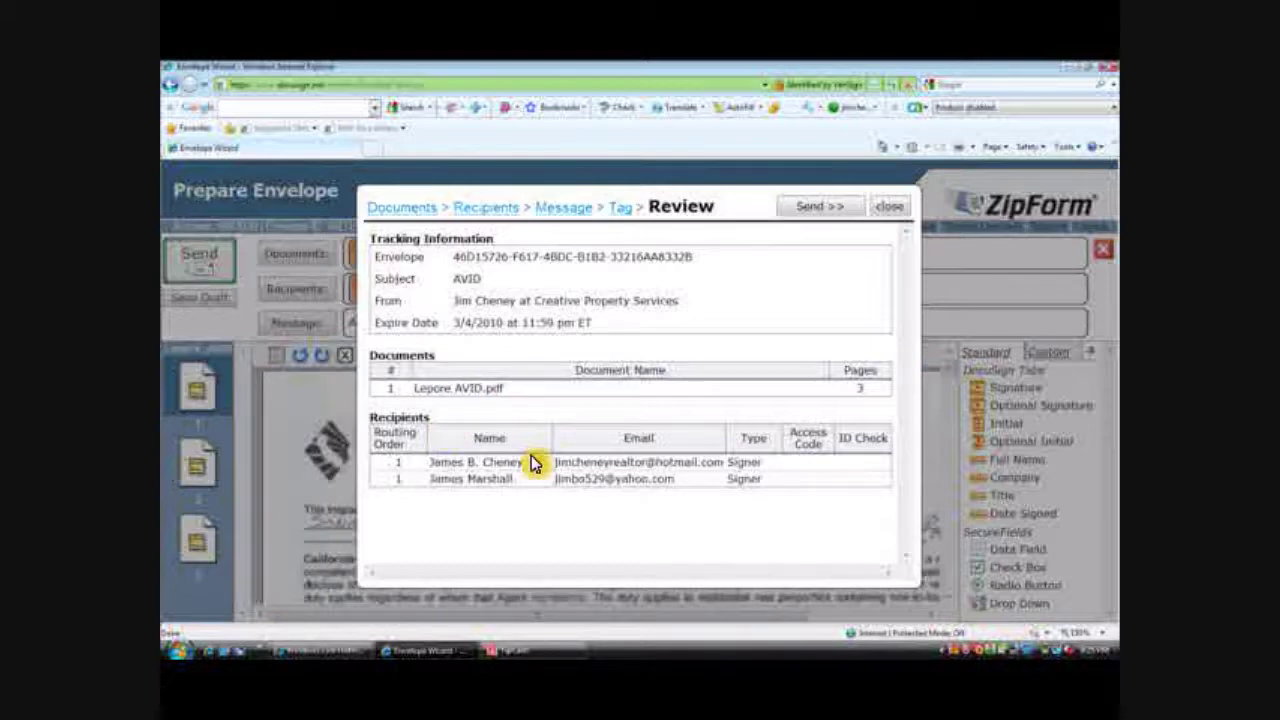
click(812, 208)
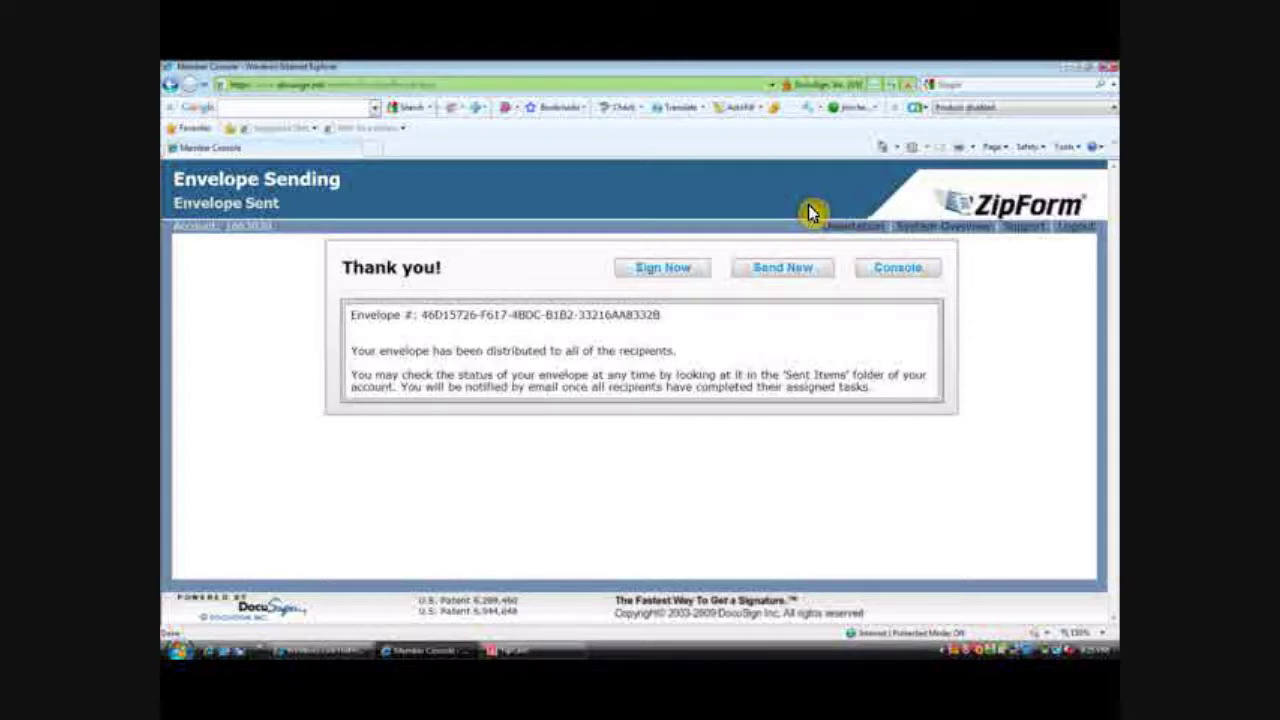
Step: Sign the sent envelope immediately as the second signer at the Sign Here tag on page 3 and complete the signing
click(669, 274)
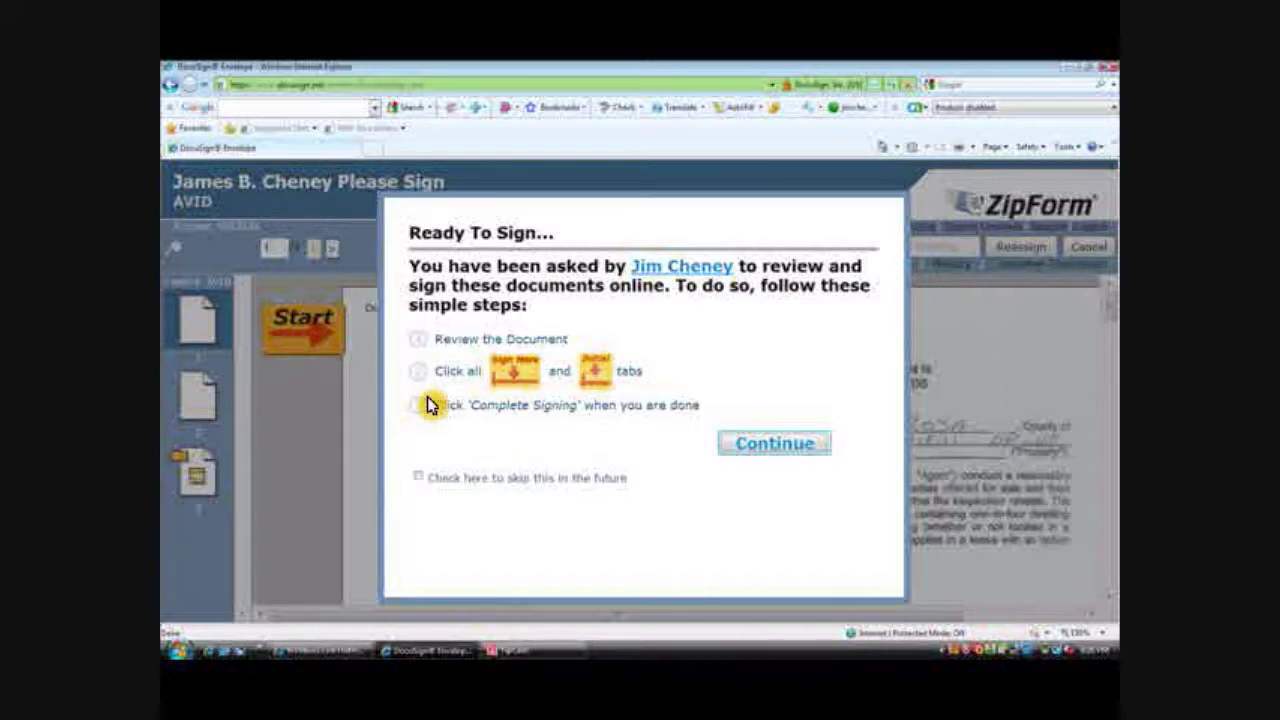
click(754, 444)
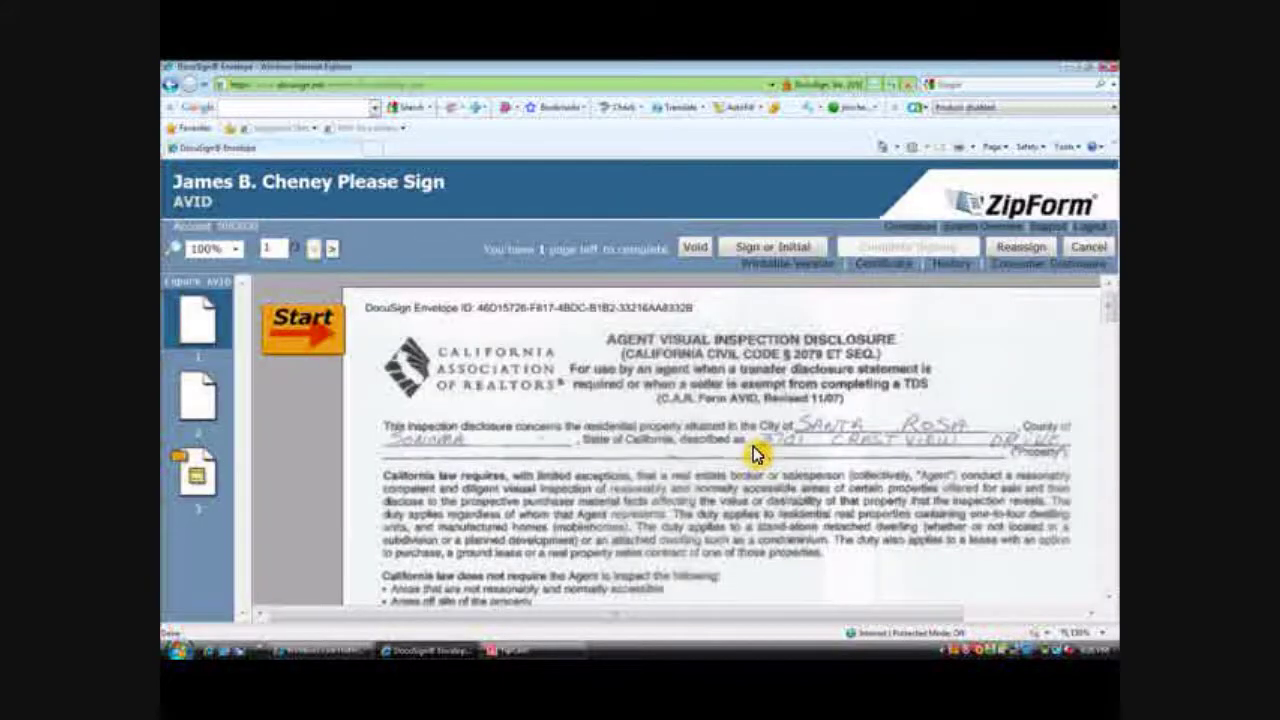
click(316, 333)
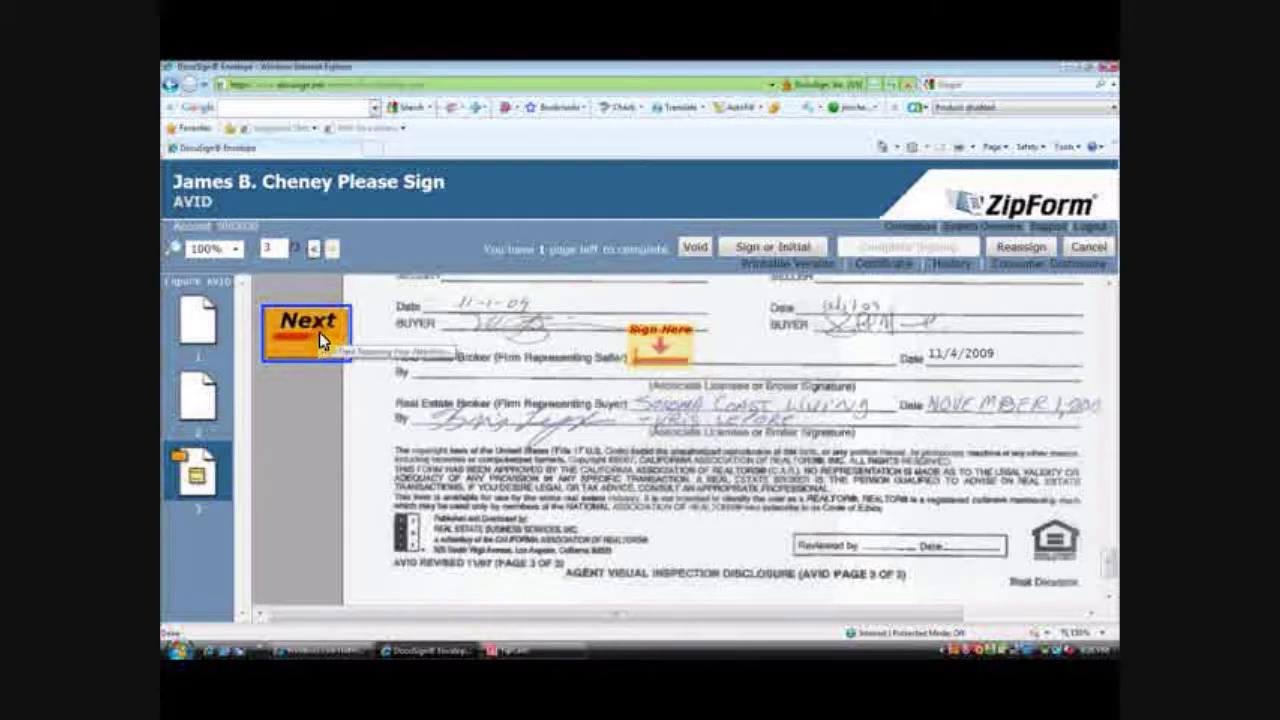
click(645, 357)
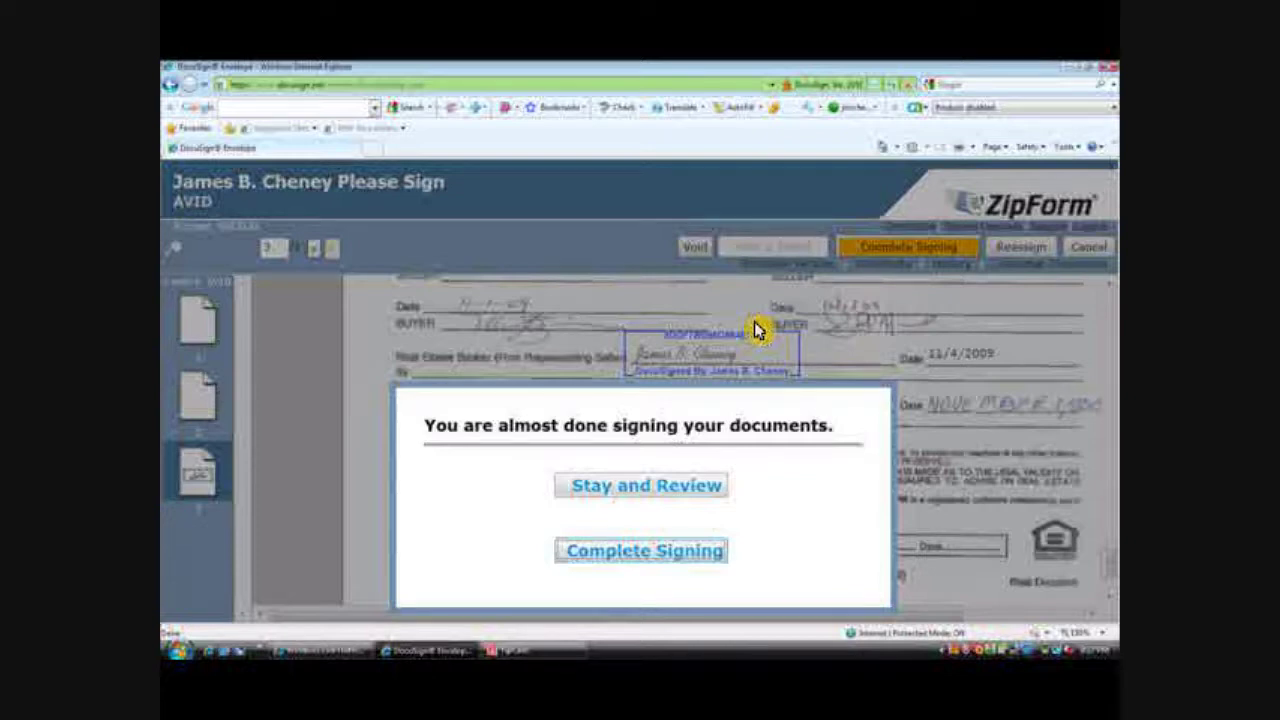
click(689, 560)
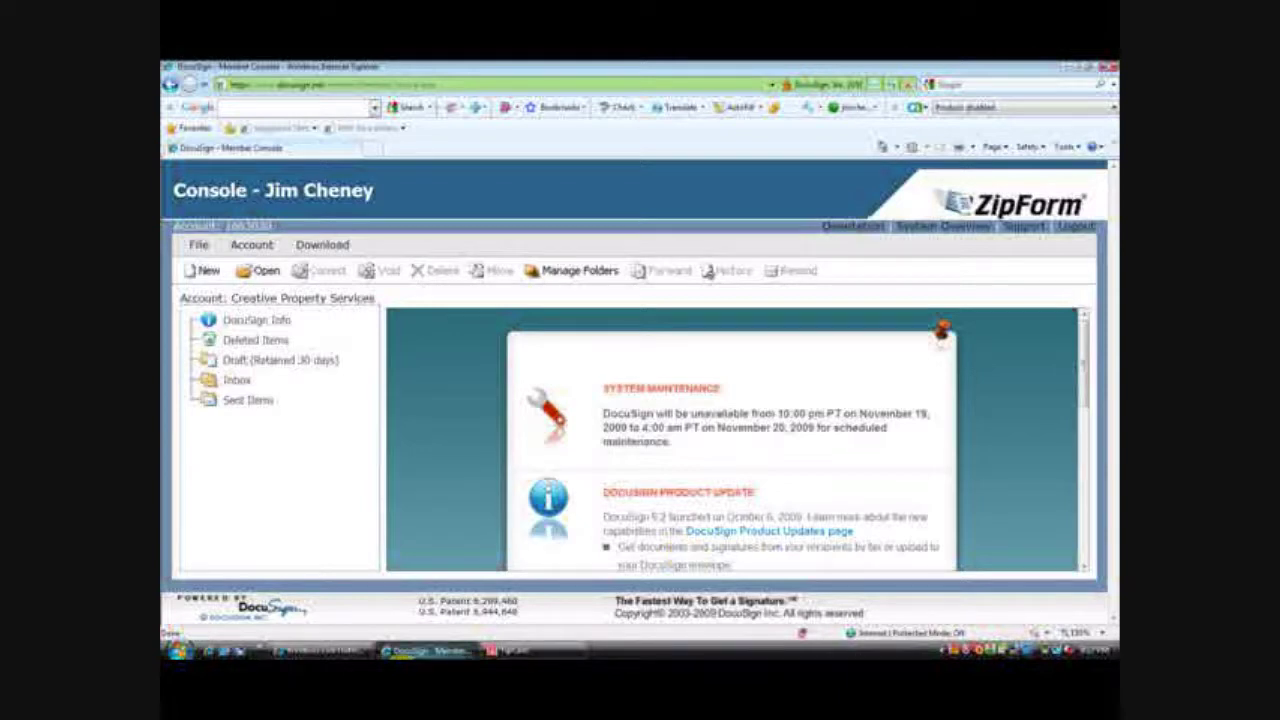
Step: Switch to the Hotmail inbox, refresh it, and open the document through the Review link in the new DocuSign message "AVID"
click(320, 651)
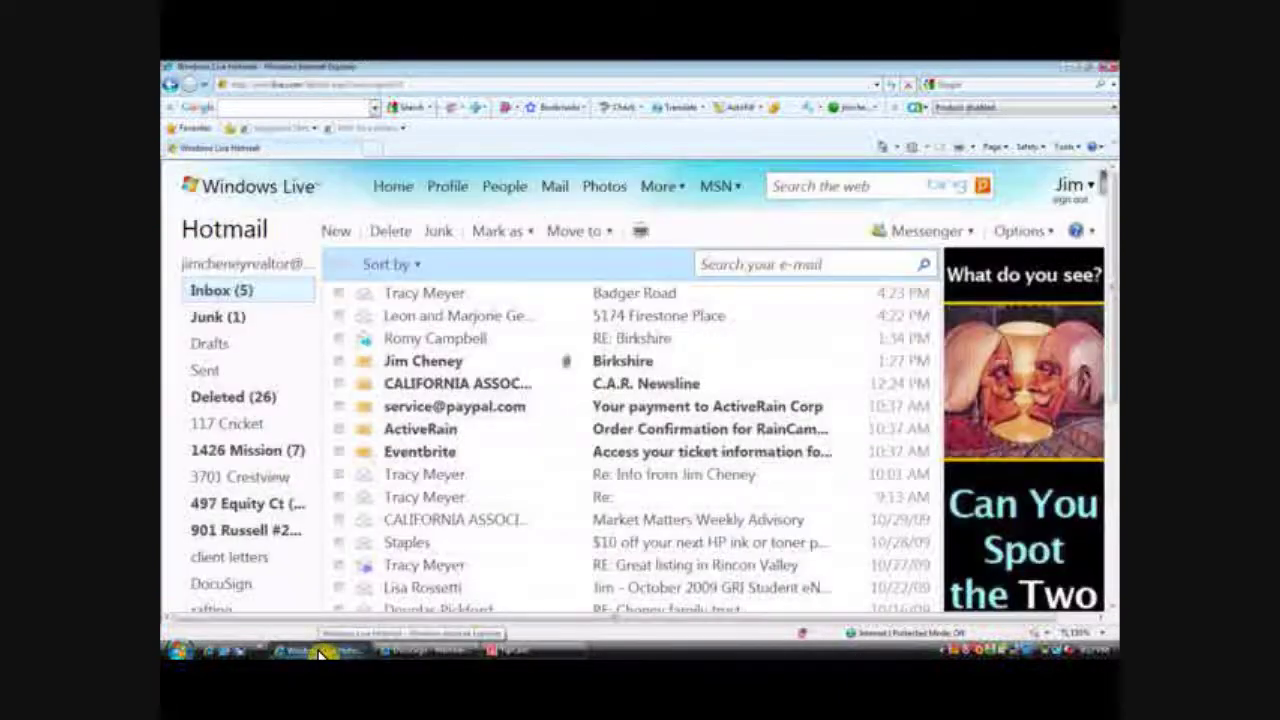
click(893, 87)
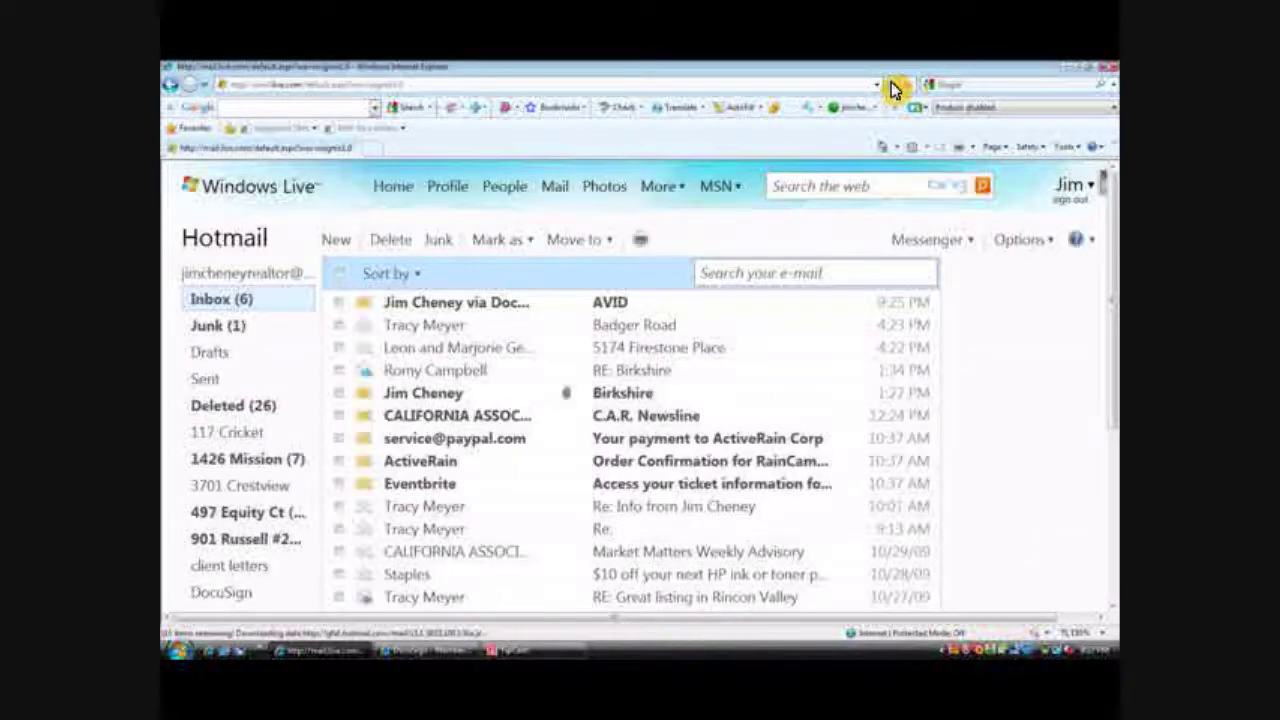
click(446, 302)
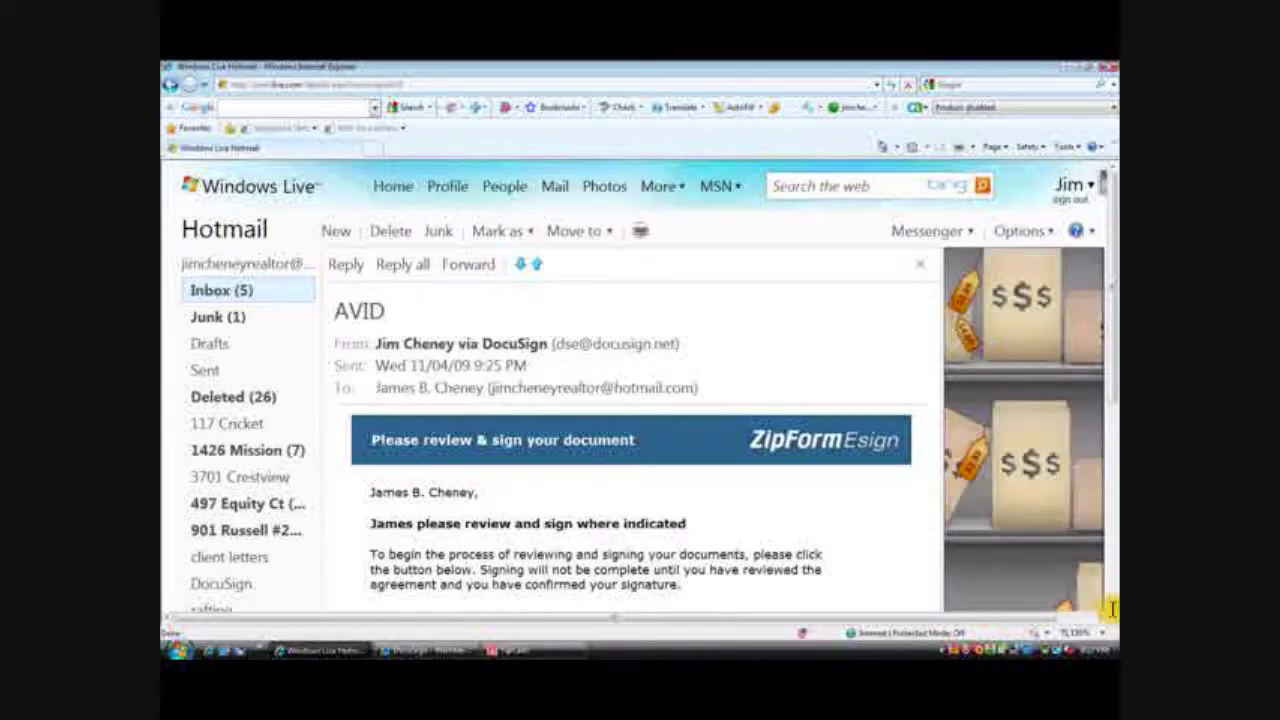
scroll(1111, 609, down, 2)
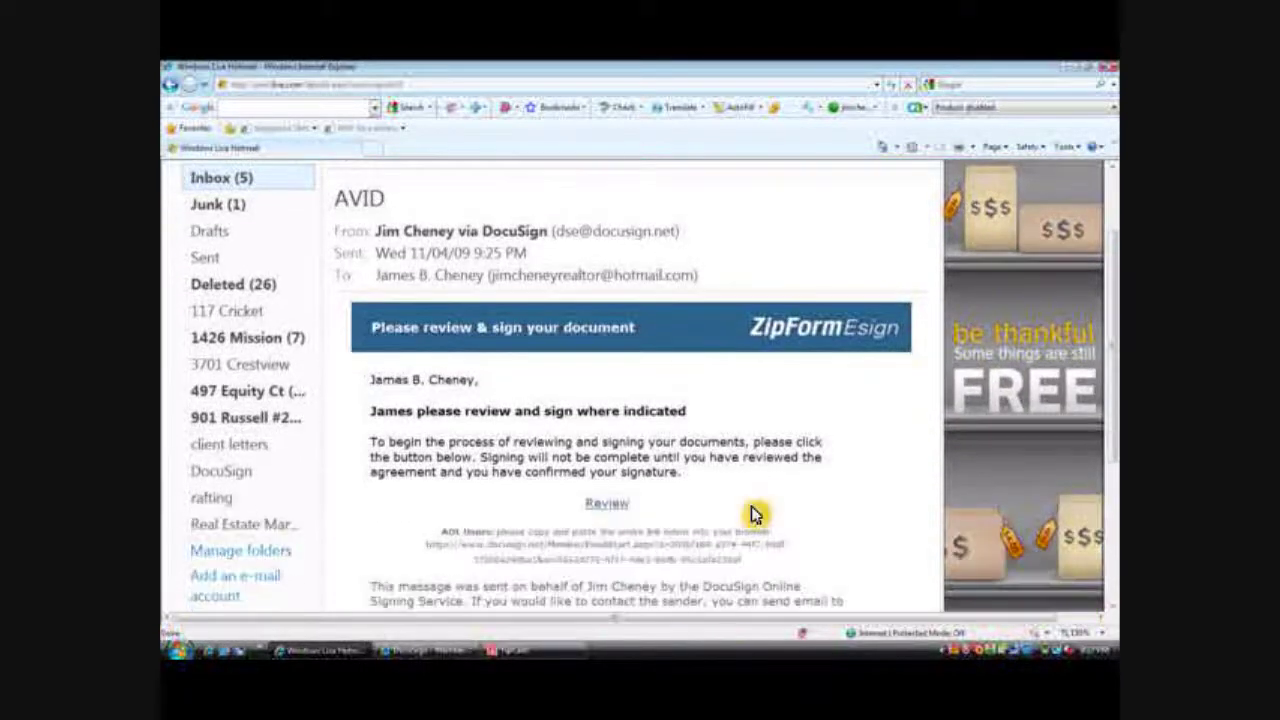
click(607, 504)
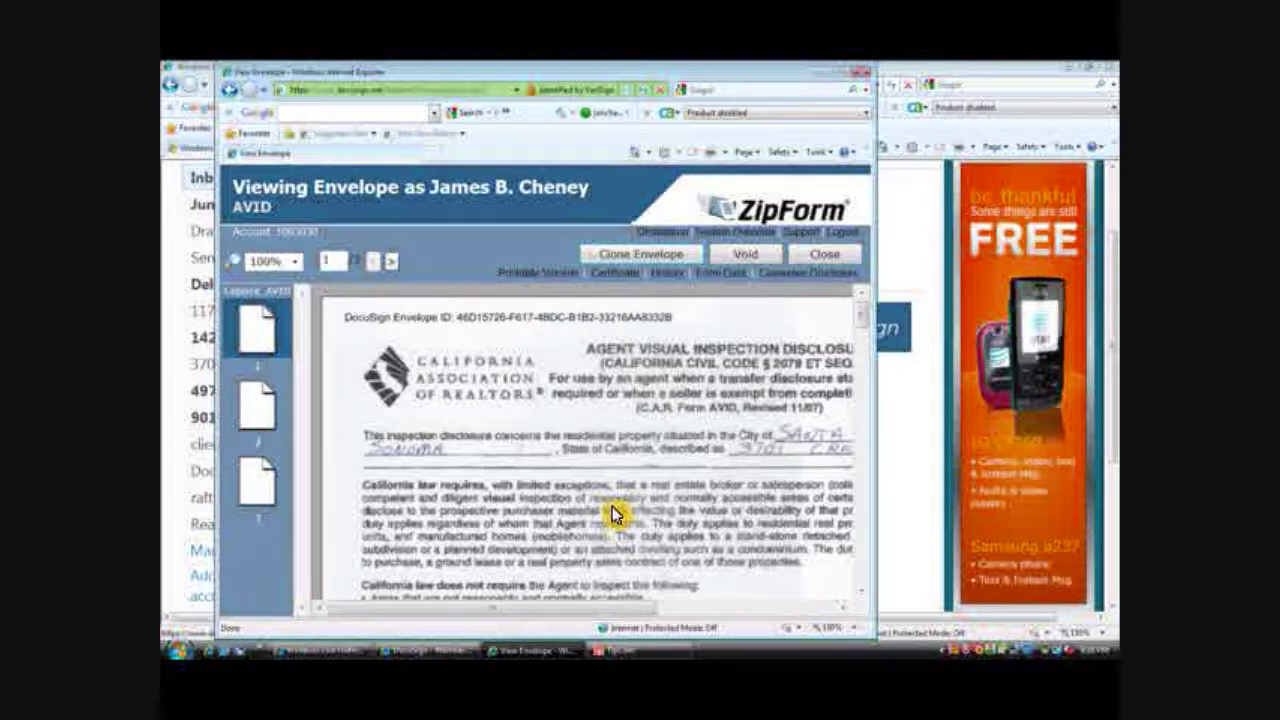
Step: Maximize the envelope view and examine all three pages, checking the Seller's Initials, SELLER lines and broker signature
click(845, 74)
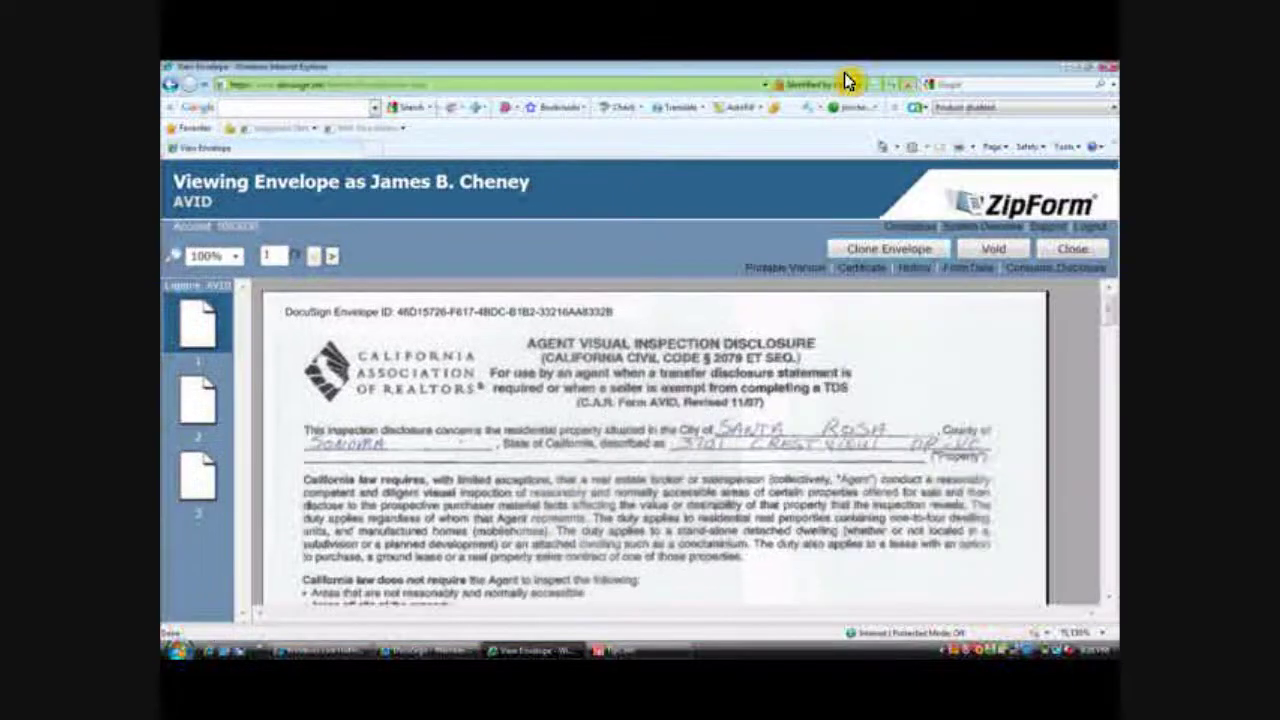
click(1110, 318)
drag(1110, 318, 1105, 376)
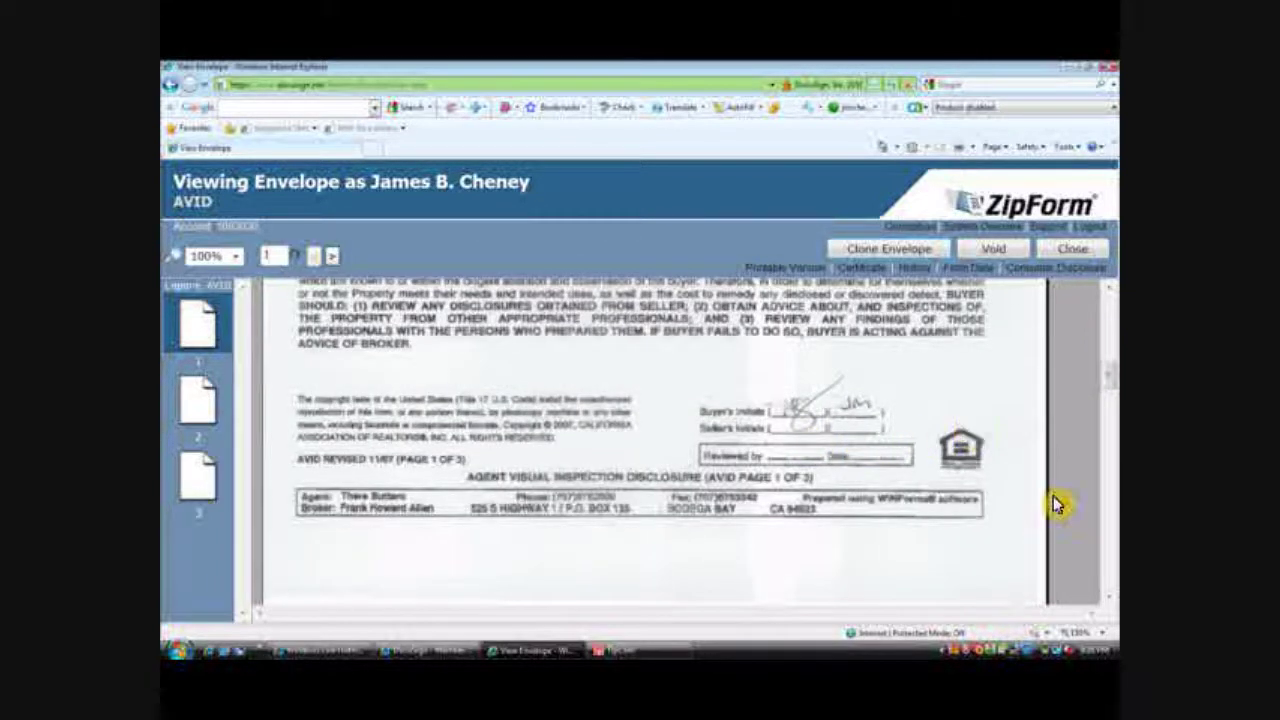
click(1110, 604)
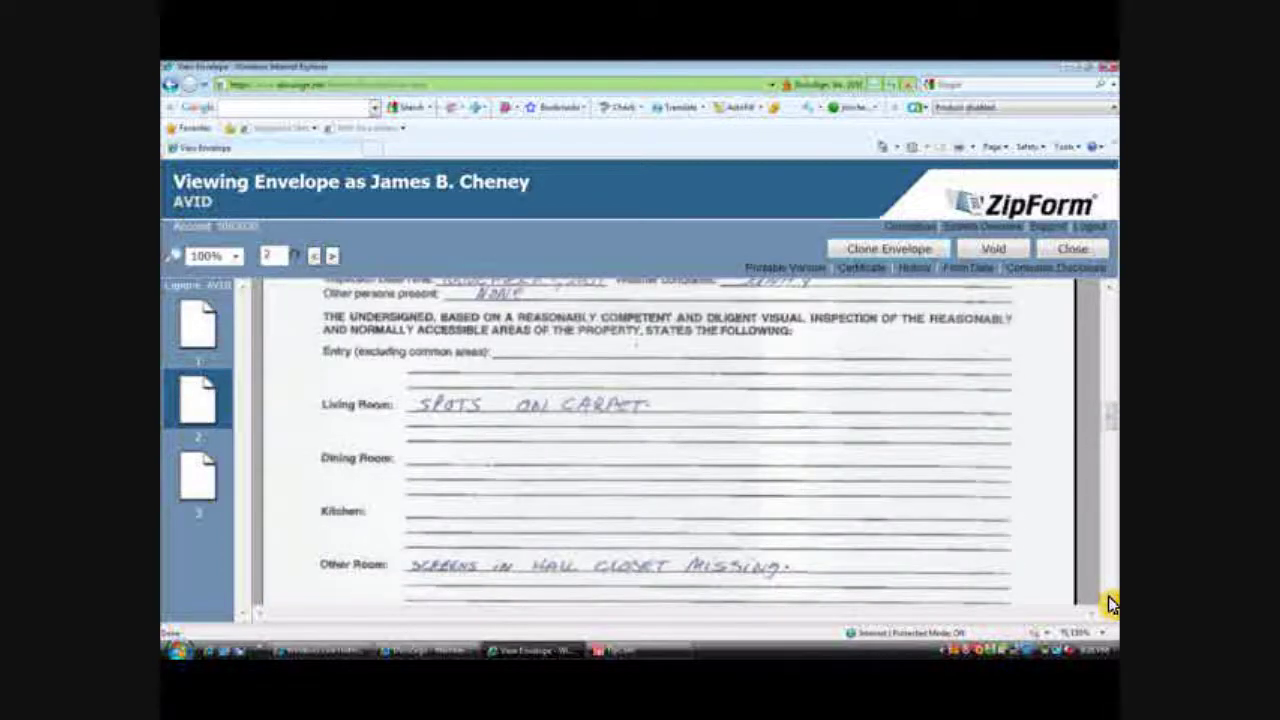
click(1110, 604)
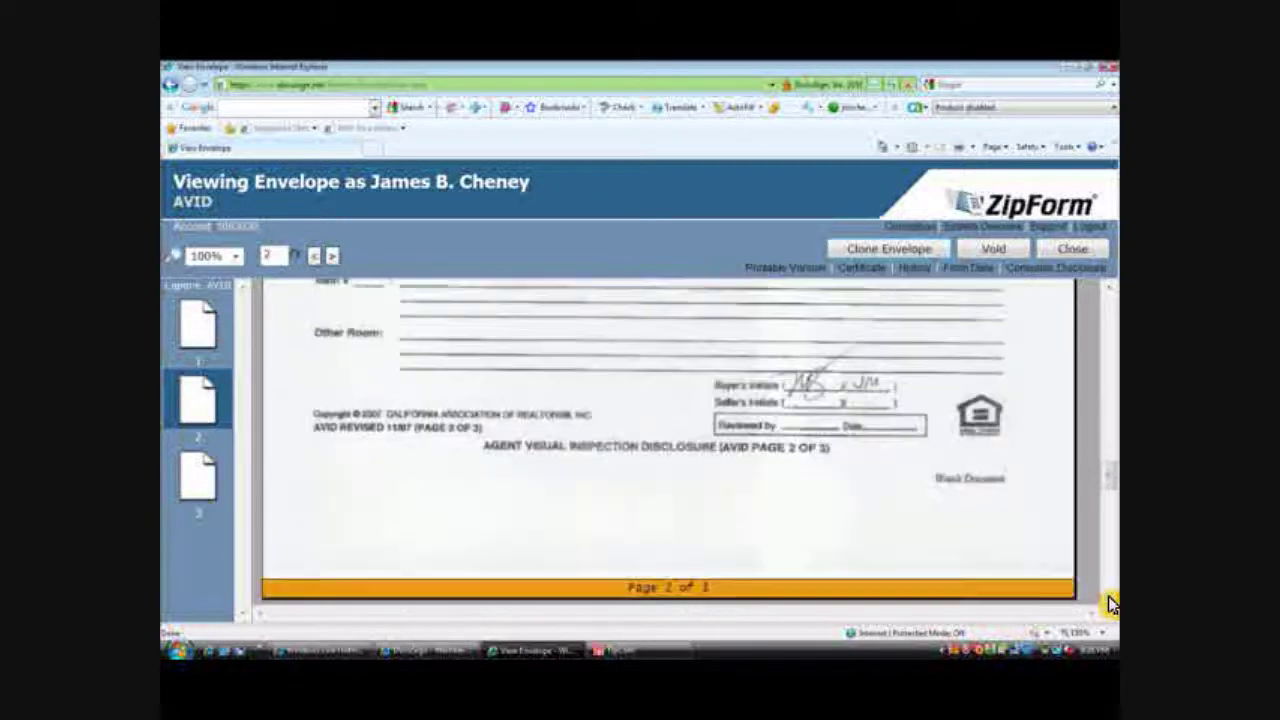
click(1110, 604)
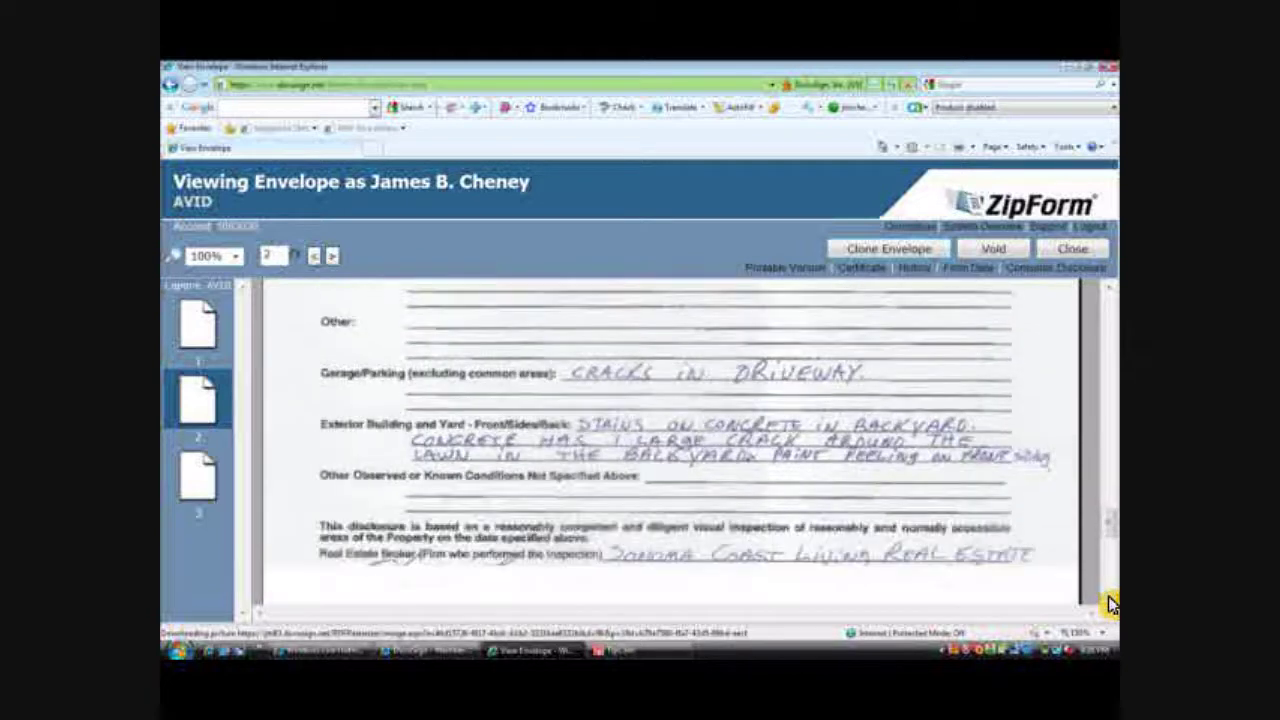
click(1110, 604)
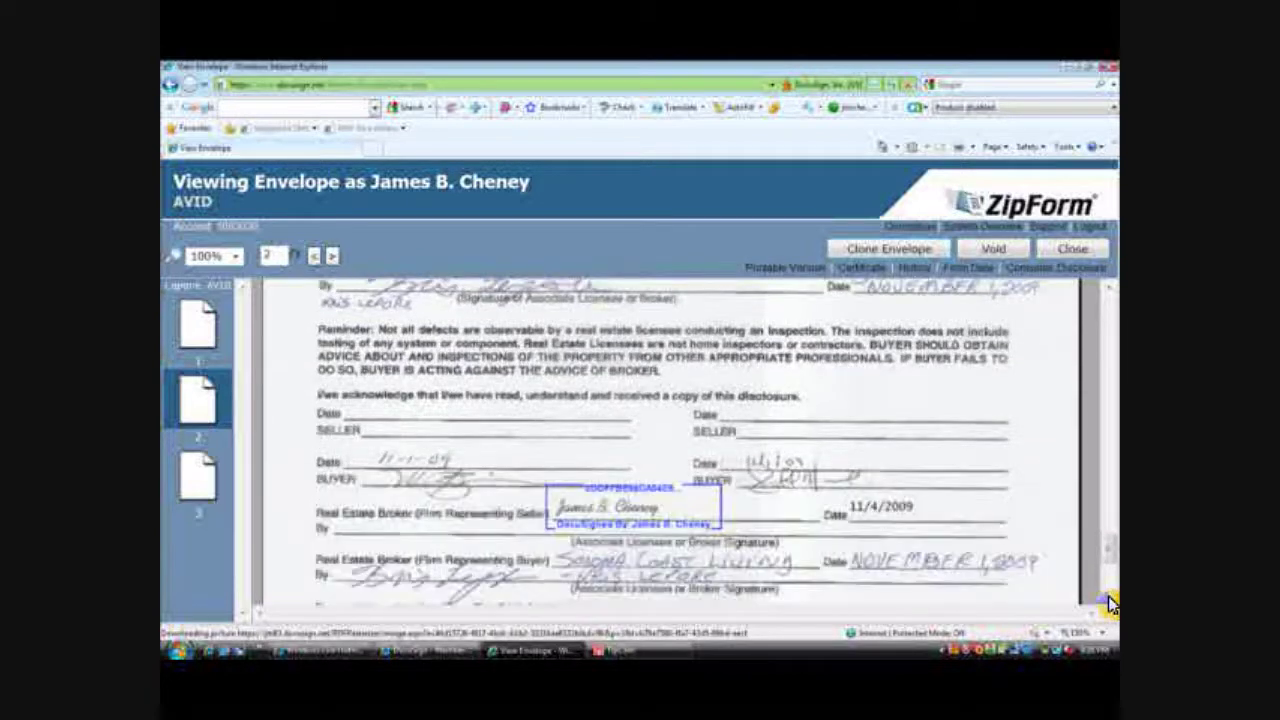
click(1110, 604)
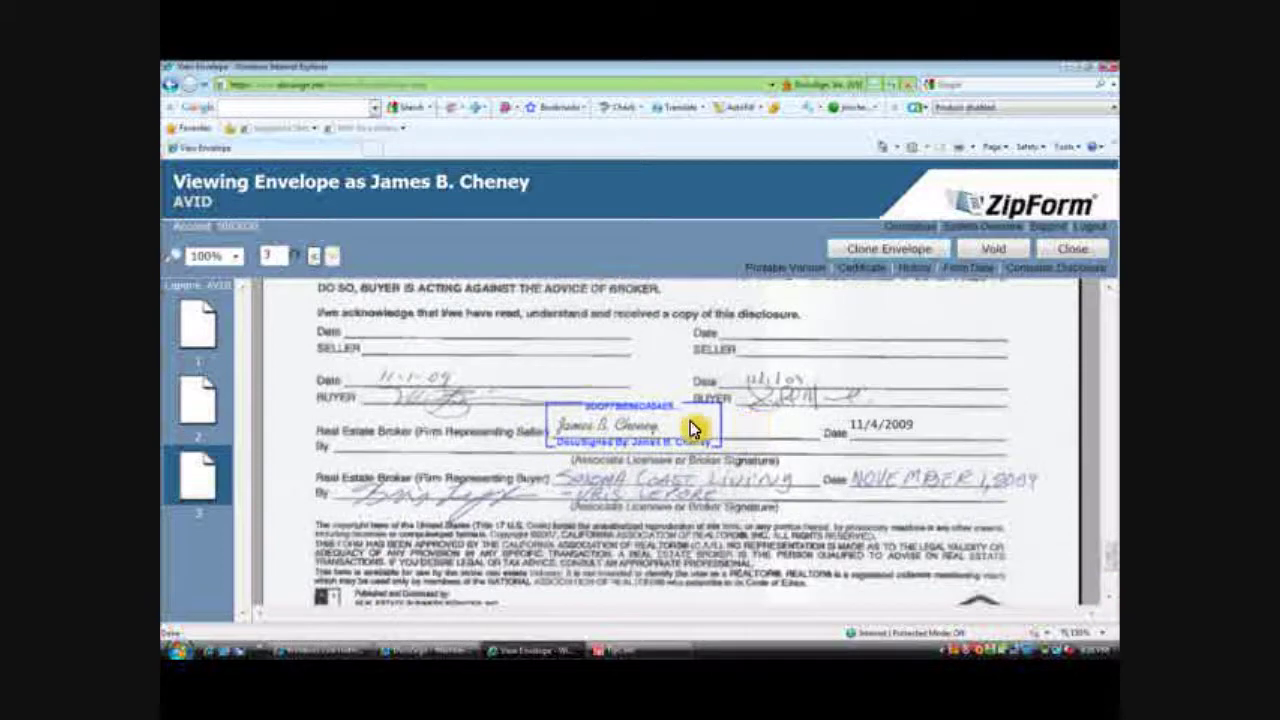